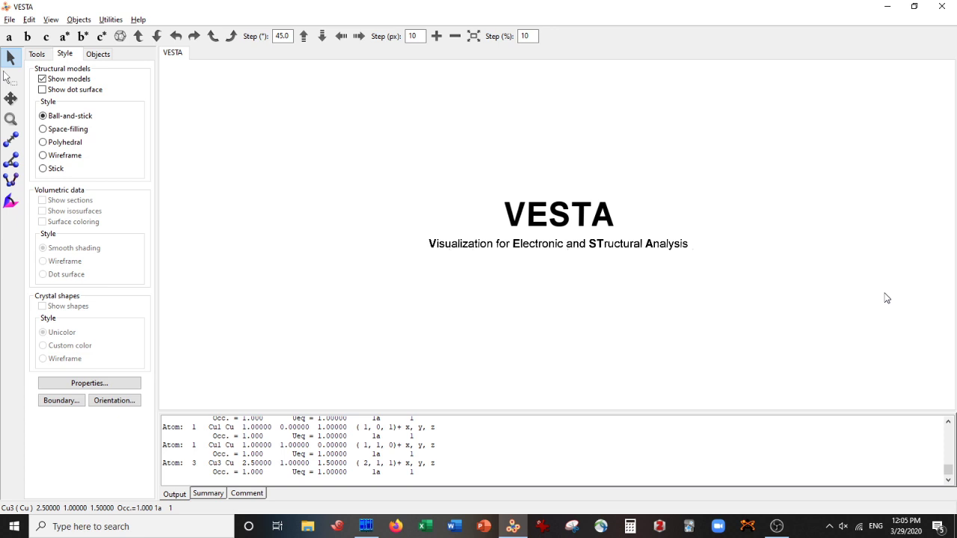
Step: Open Cu_mp-30_conventional_standard.vasp in VESTA
{"action": "key", "text": "ctrl+o"}
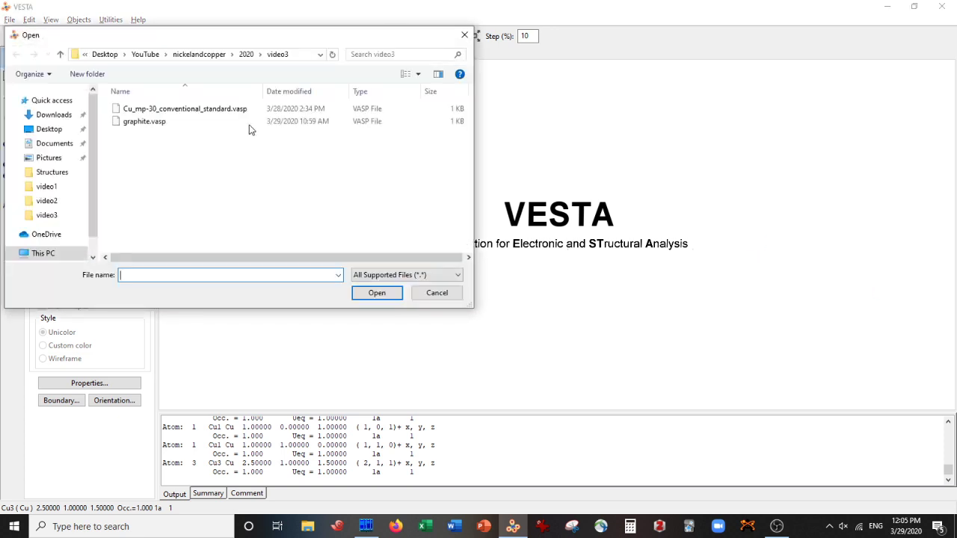
{"action": "double_click", "coordinate": [211, 109]}
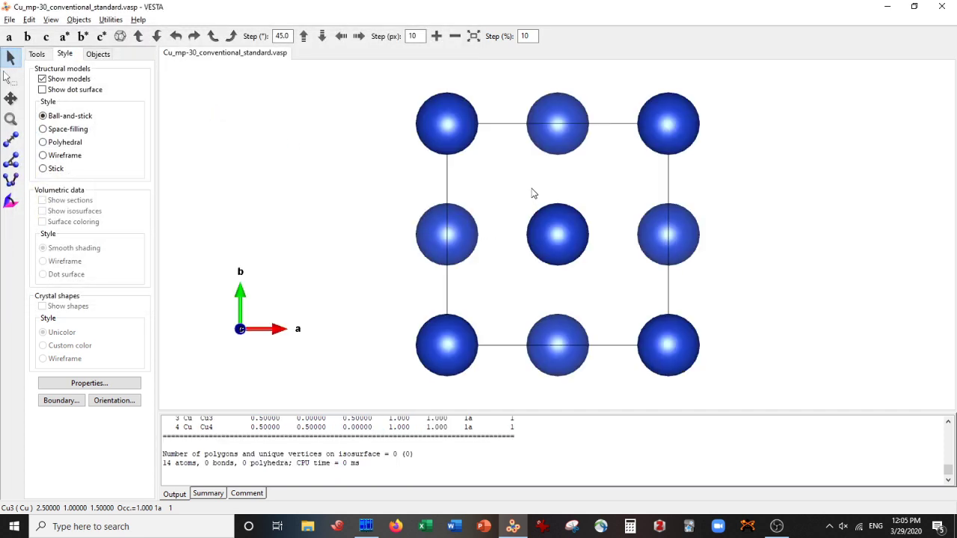
{"action": "scroll", "coordinate": [533, 194], "scroll_direction": "down", "scroll_amount": 3}
Step: Rotate the copper cell and view it down the c and a axes to inspect its depth
{"action": "left_click_drag", "start_coordinate": [778, 186], "coordinate": [754, 192]}
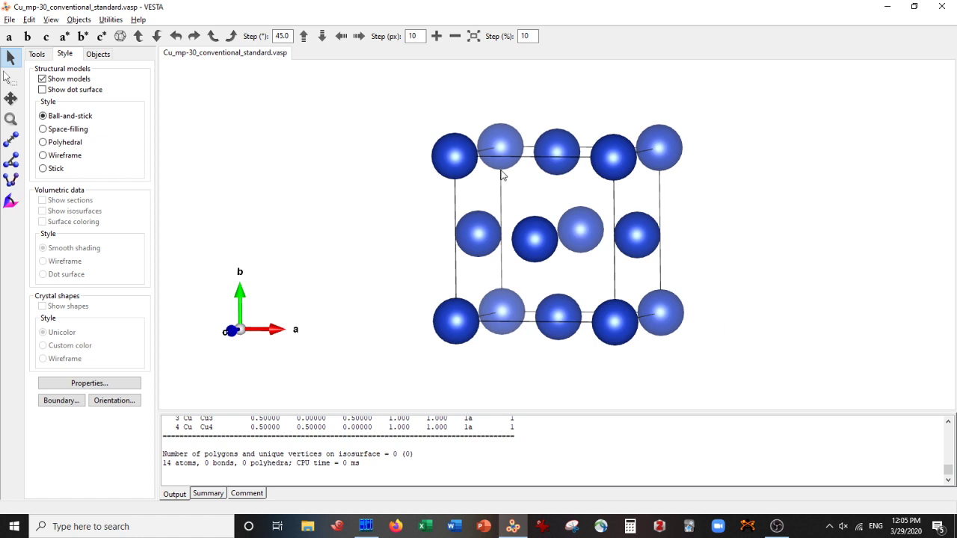
{"action": "left_click", "coordinate": [98, 37]}
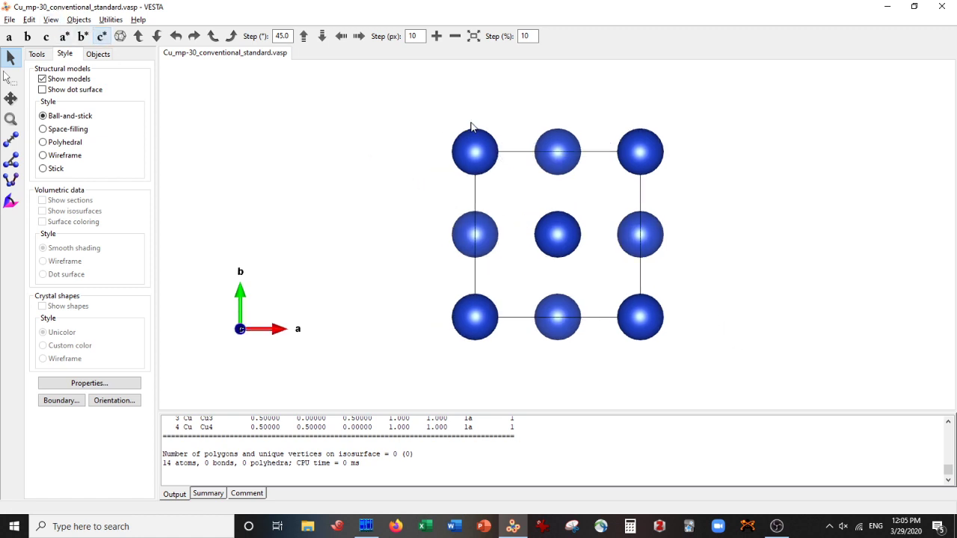
{"action": "left_click_drag", "start_coordinate": [735, 156], "coordinate": [682, 160]}
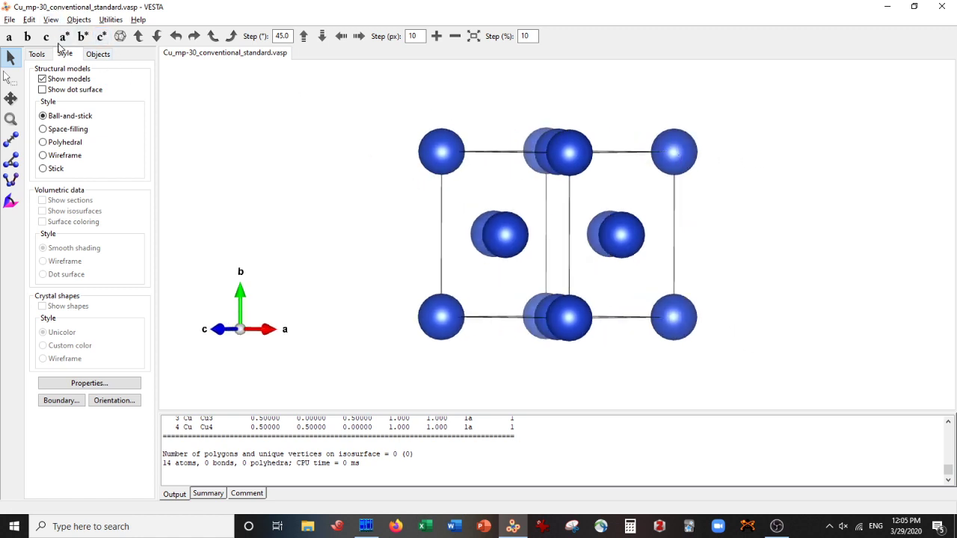
{"action": "left_click", "coordinate": [63, 37]}
{"action": "left_click_drag", "start_coordinate": [528, 183], "coordinate": [496, 188]}
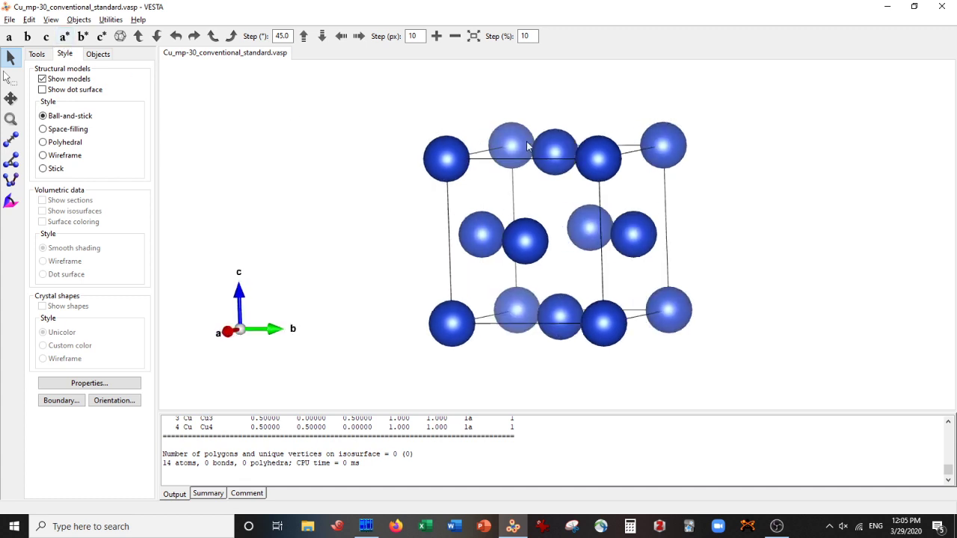
{"action": "left_click_drag", "start_coordinate": [711, 139], "coordinate": [642, 139]}
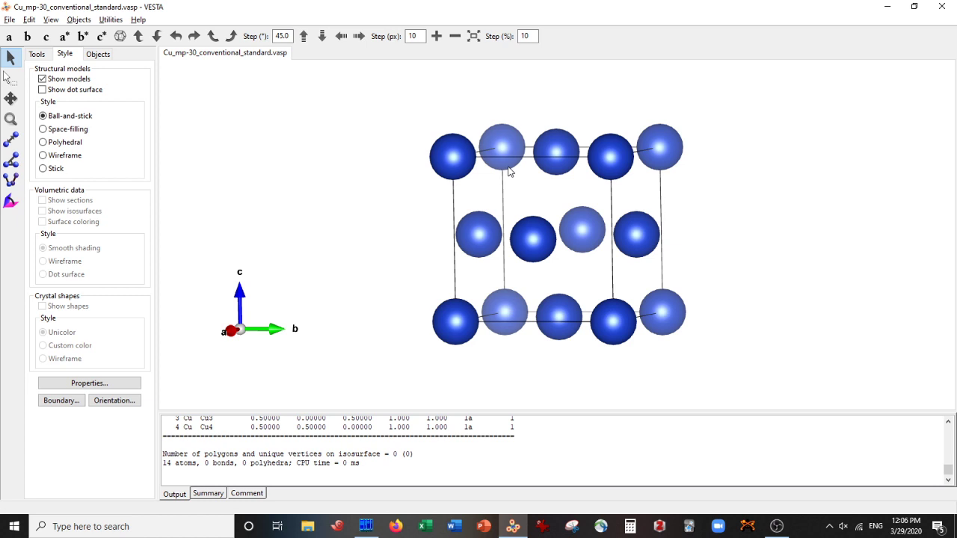
Step: Set the Boundary x, y and z maximum to 4, then apply and confirm
{"action": "left_click", "coordinate": [66, 406]}
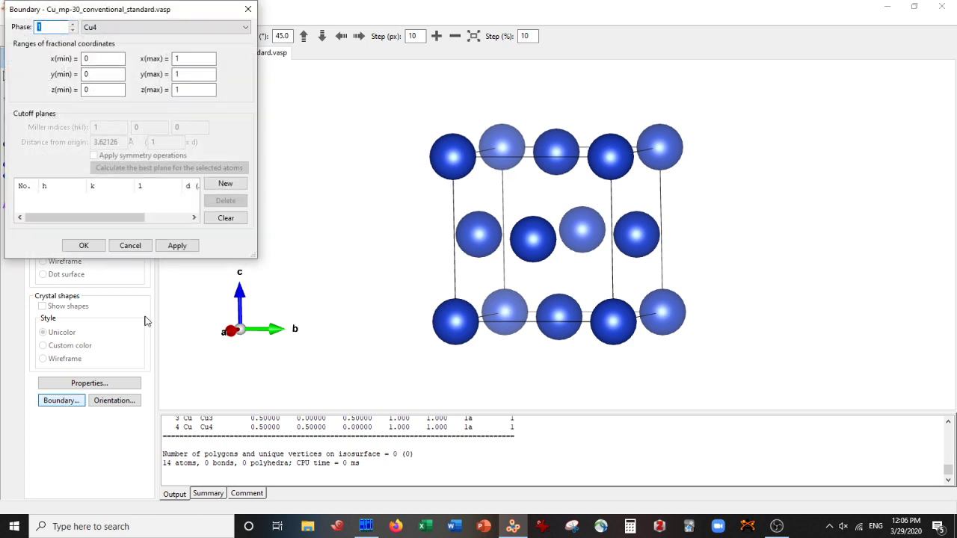
{"action": "double_click", "coordinate": [193, 58]}
{"action": "type", "text": "4"}
{"action": "double_click", "coordinate": [193, 74]}
{"action": "type", "text": "4"}
{"action": "double_click", "coordinate": [193, 90]}
{"action": "type", "text": "4"}
{"action": "left_click", "coordinate": [177, 246]}
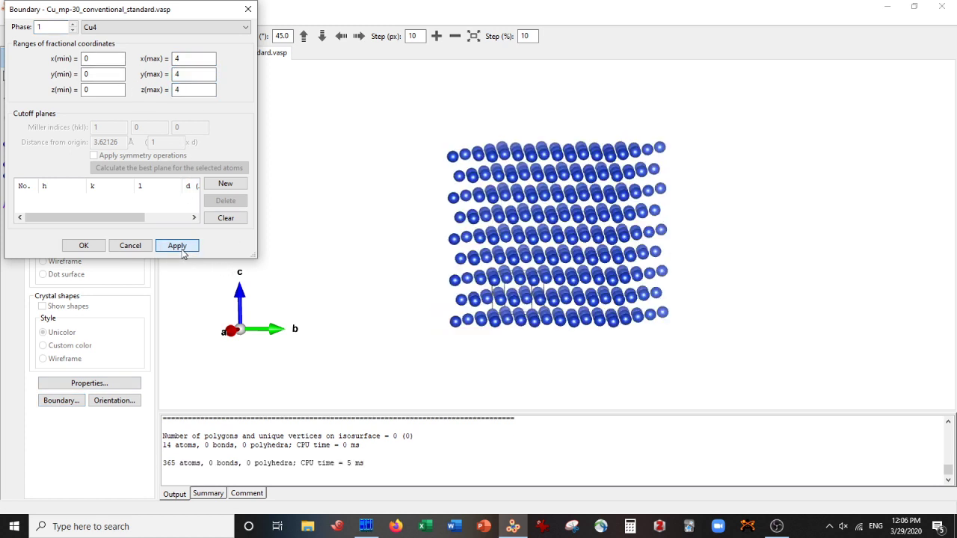
{"action": "left_click", "coordinate": [84, 246]}
Step: Rotate the 365-atom copper block to look straight down the b axis
{"action": "left_click_drag", "start_coordinate": [267, 241], "coordinate": [463, 269]}
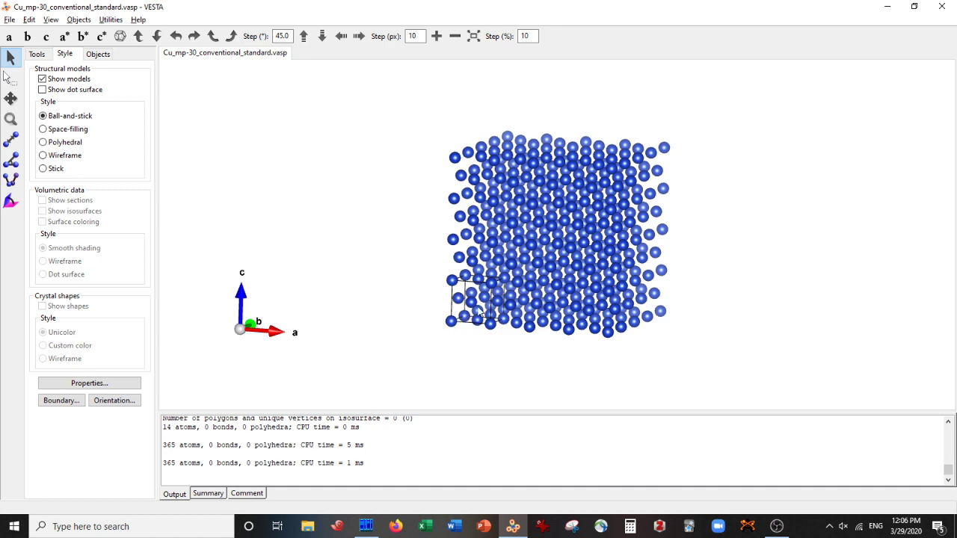
{"action": "left_click_drag", "start_coordinate": [494, 299], "coordinate": [598, 299]}
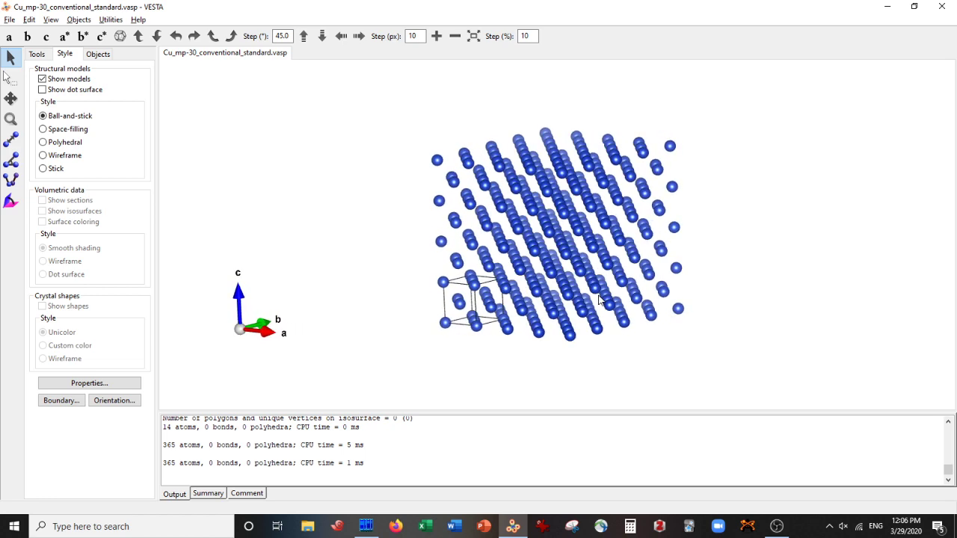
{"action": "left_click_drag", "start_coordinate": [599, 299], "coordinate": [756, 293]}
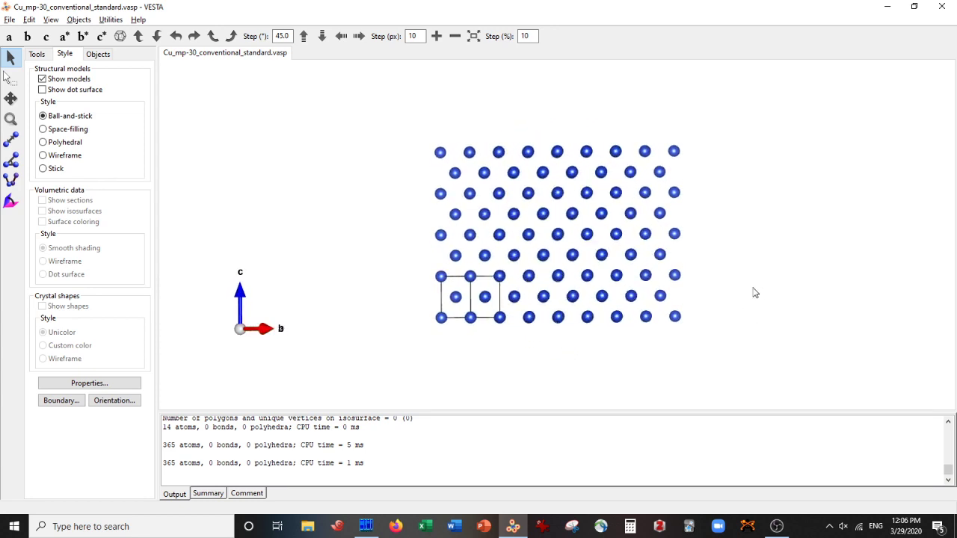
Step: Add a (1 1 1) lattice plane with distance multiplier 5 via Edit > Lattice Planes
{"action": "left_click", "coordinate": [29, 19]}
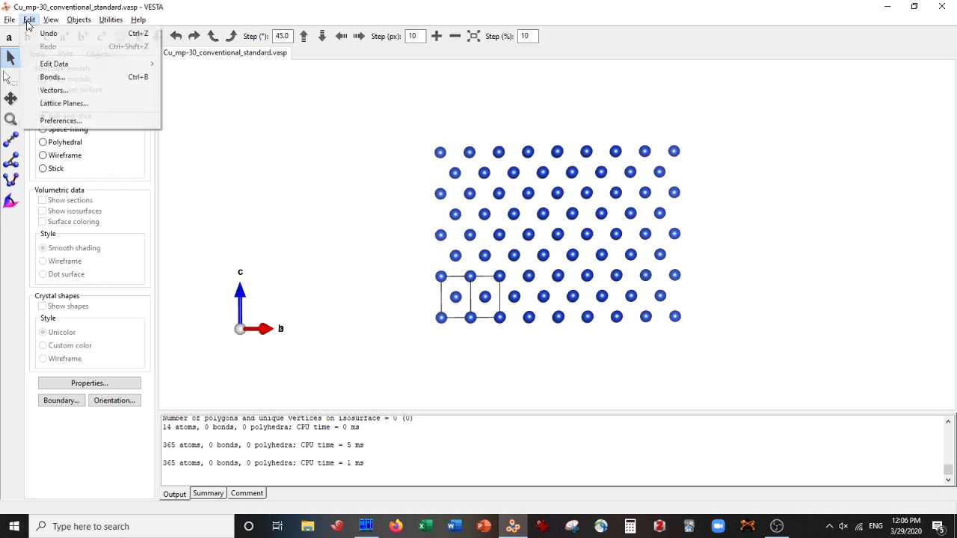
{"action": "left_click", "coordinate": [60, 104]}
{"action": "left_click", "coordinate": [315, 197]}
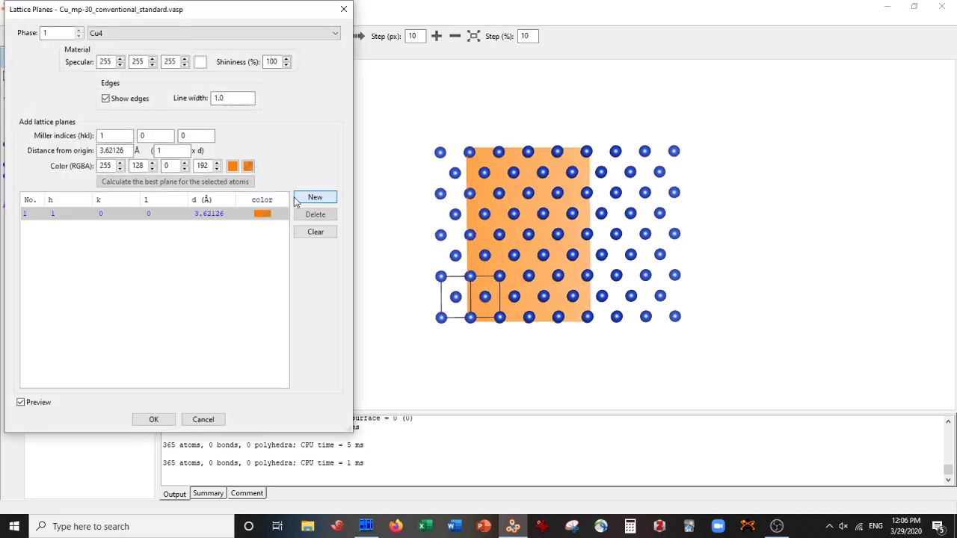
{"action": "double_click", "coordinate": [143, 136]}
{"action": "type", "text": "1"}
{"action": "key", "text": "Tab"}
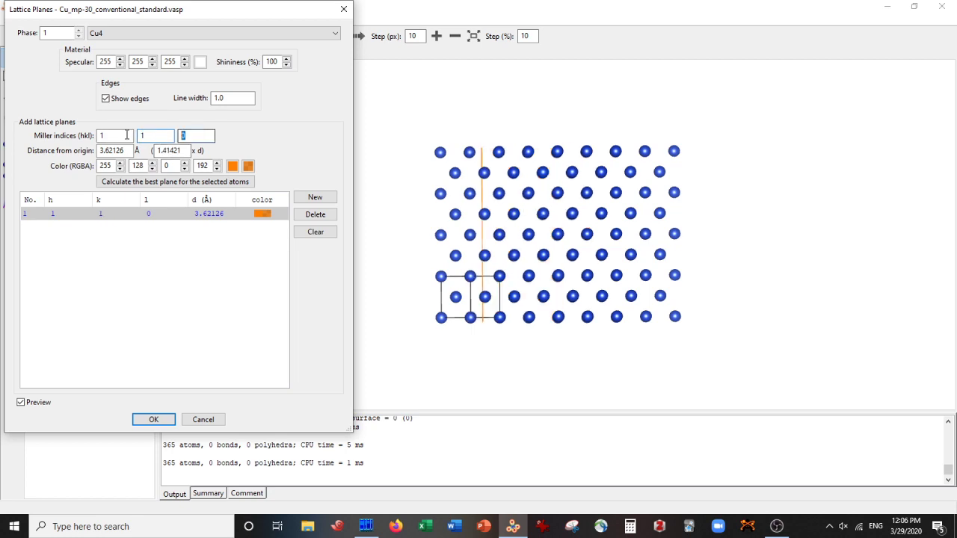
{"action": "type", "text": "1"}
{"action": "key", "text": "Tab"}
{"action": "type", "text": "5"}
{"action": "key", "text": "Tab"}
{"action": "left_click_drag", "start_coordinate": [512, 239], "coordinate": [715, 292]}
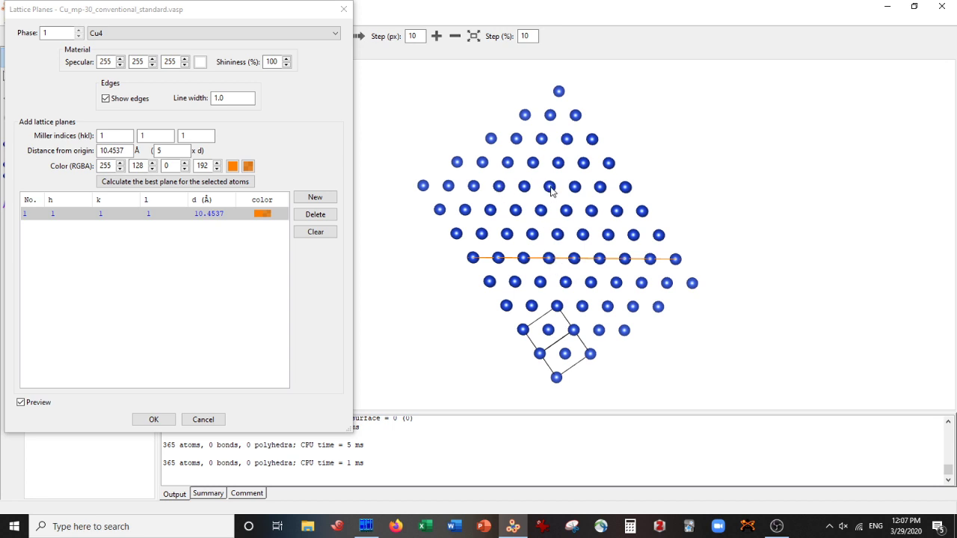
Step: Add a second (1 1 1) plane with distance multiplier 8
{"action": "left_click", "coordinate": [315, 199]}
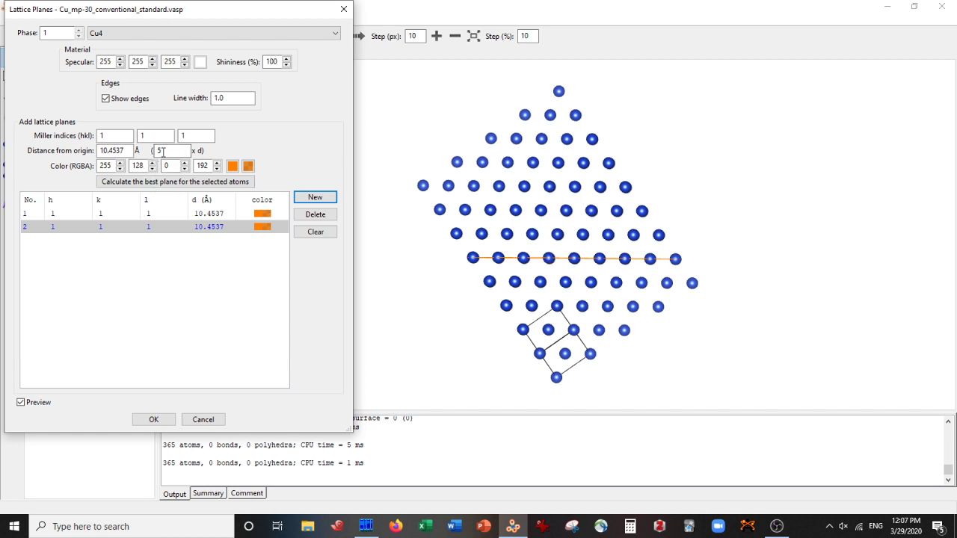
{"action": "double_click", "coordinate": [158, 150]}
{"action": "type", "text": "8"}
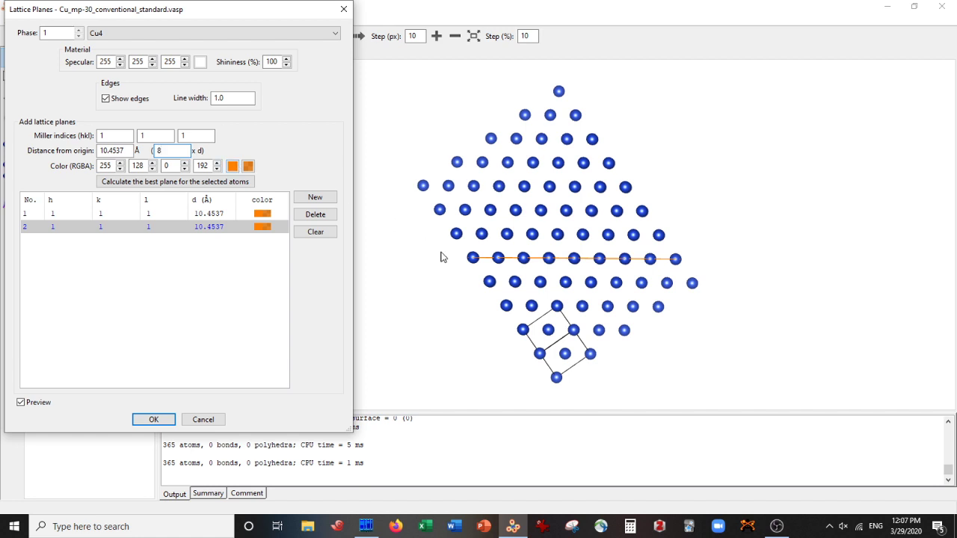
{"action": "key", "text": "Tab"}
{"action": "left_click_drag", "start_coordinate": [532, 270], "coordinate": [667, 260]}
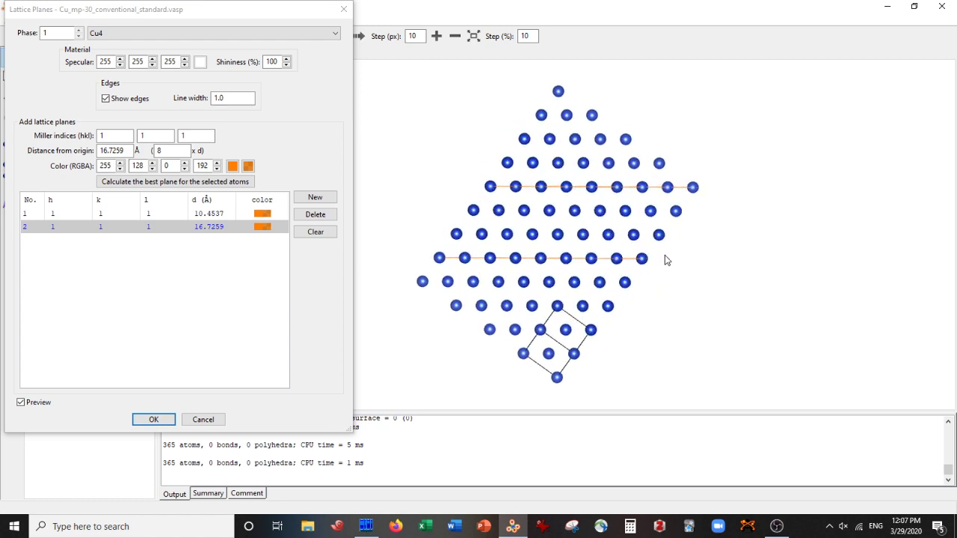
Step: Add a third lattice plane and colour it green
{"action": "left_click", "coordinate": [314, 198]}
{"action": "left_click", "coordinate": [234, 166]}
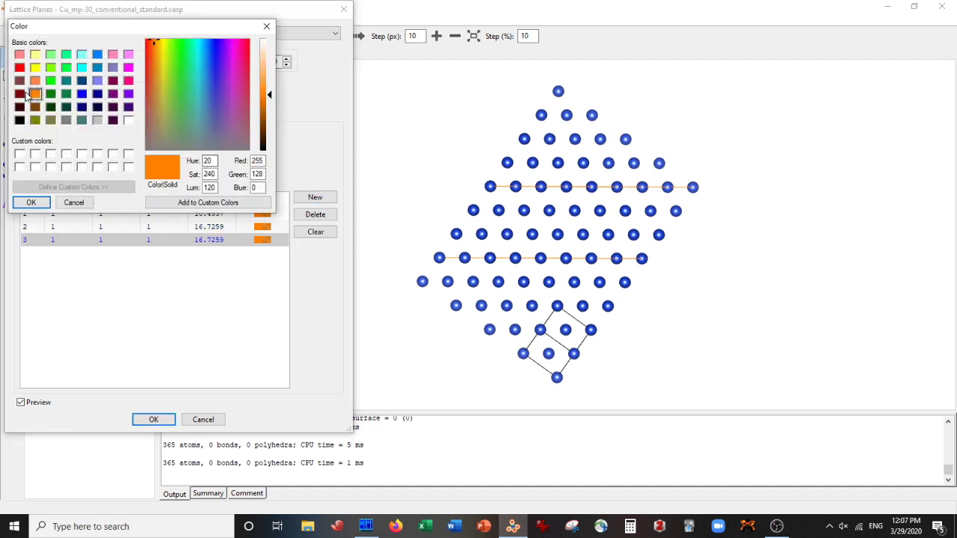
{"action": "left_click", "coordinate": [51, 94]}
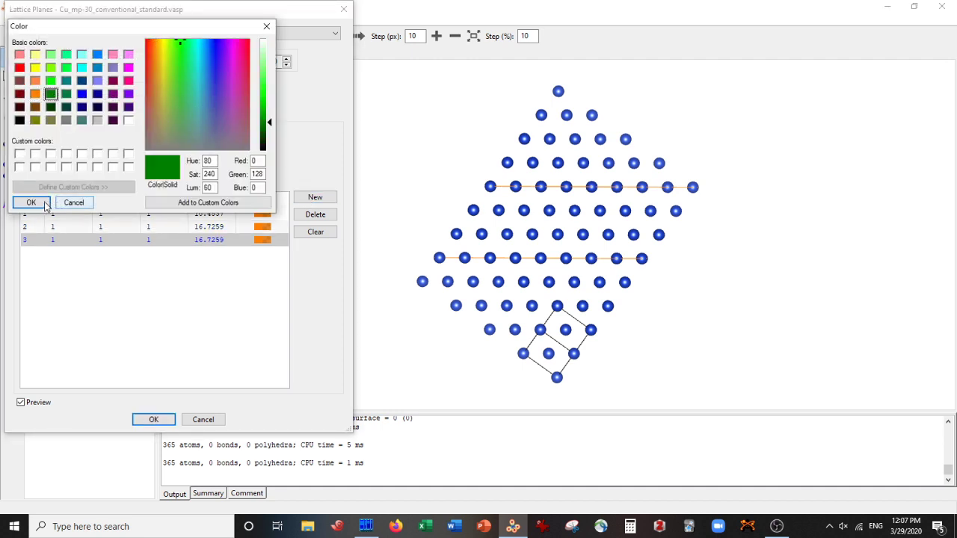
{"action": "left_click", "coordinate": [30, 202]}
Step: Set the green plane to (1 0 -1) with multiplier 0 so it passes through the origin
{"action": "double_click", "coordinate": [142, 137]}
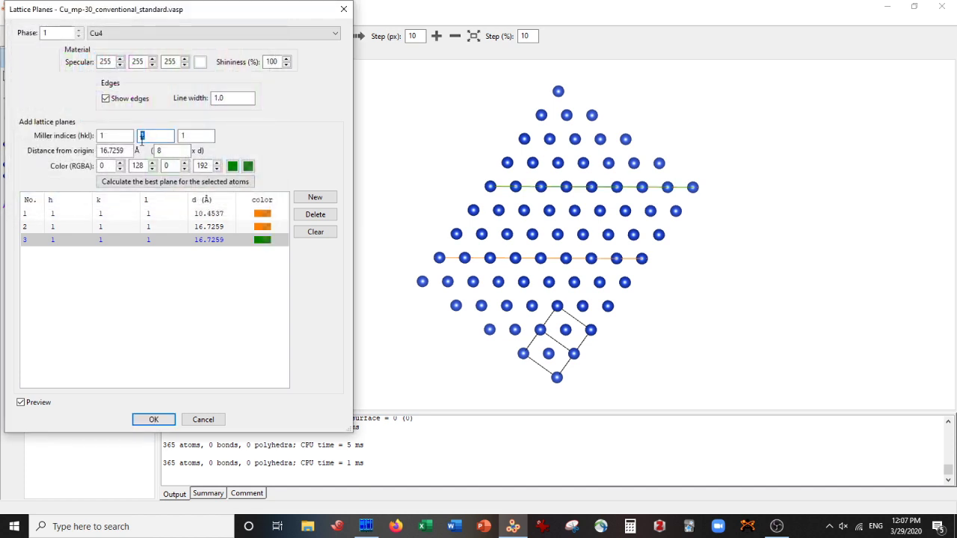
{"action": "type", "text": "0"}
{"action": "key", "text": "Tab"}
{"action": "type", "text": "-1"}
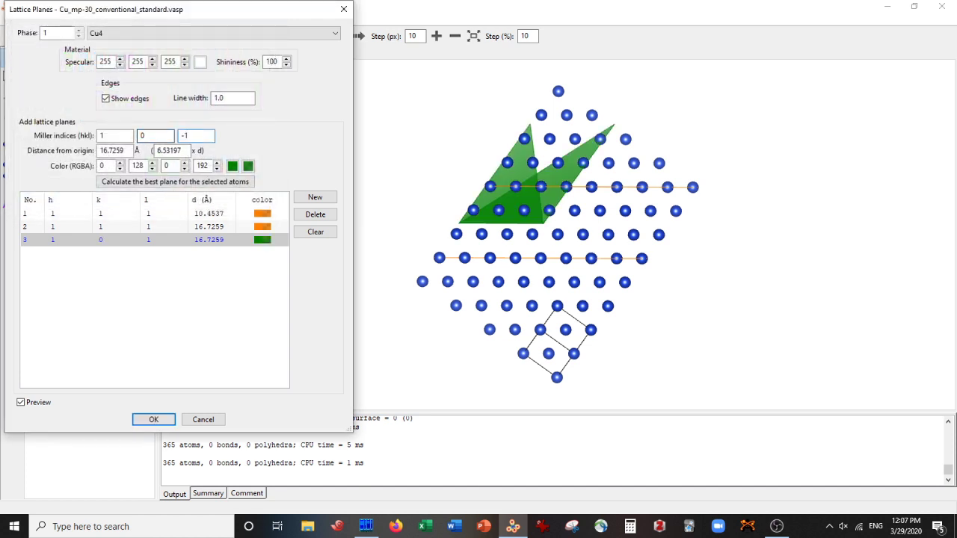
{"action": "key", "text": "Tab"}
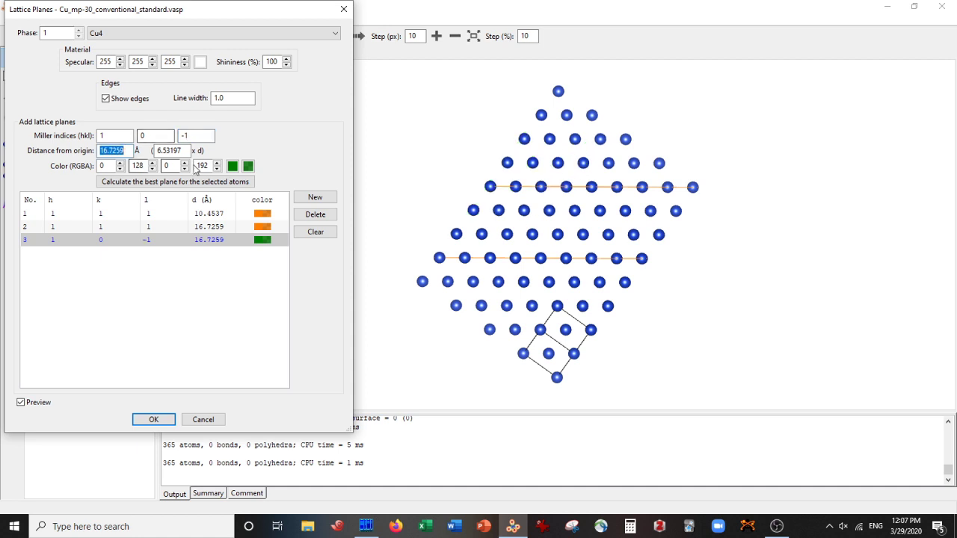
{"action": "key", "text": "Tab"}
{"action": "type", "text": "3"}
{"action": "key", "text": "Tab"}
{"action": "key", "text": "shift+Tab"}
{"action": "key", "text": "shift+Tab"}
{"action": "type", "text": "0"}
{"action": "key", "text": "Tab"}
{"action": "key", "text": "Tab"}
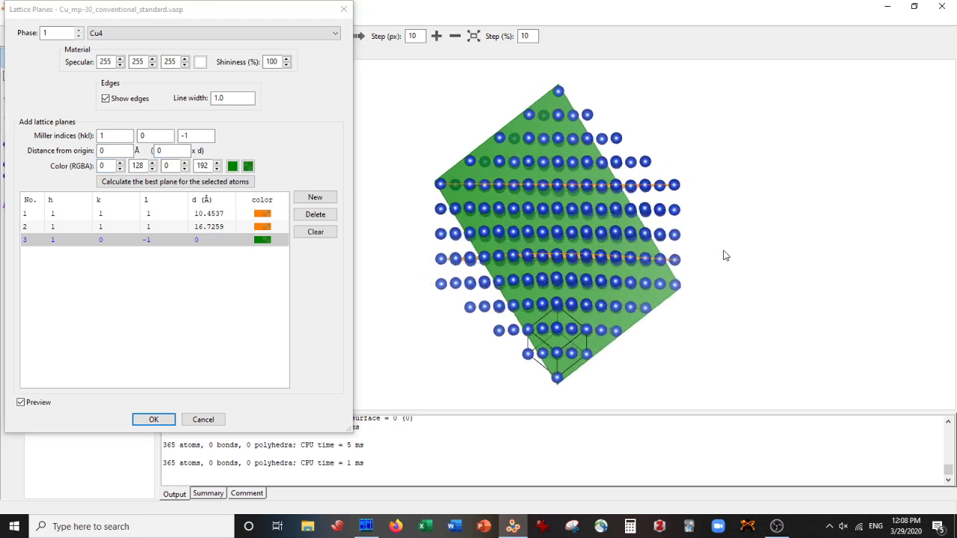
{"action": "left_click_drag", "start_coordinate": [724, 255], "coordinate": [816, 267]}
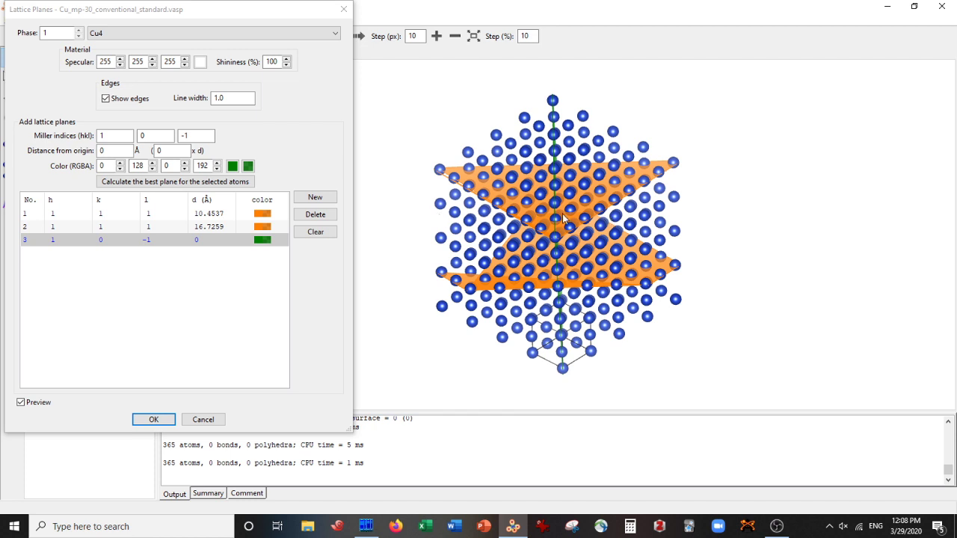
Step: Add a fourth (1 0 -1) plane with multiplier 1 at 2.56062 Å and apply all planes
{"action": "left_click", "coordinate": [320, 199]}
{"action": "left_click", "coordinate": [175, 153]}
{"action": "key", "text": "Tab"}
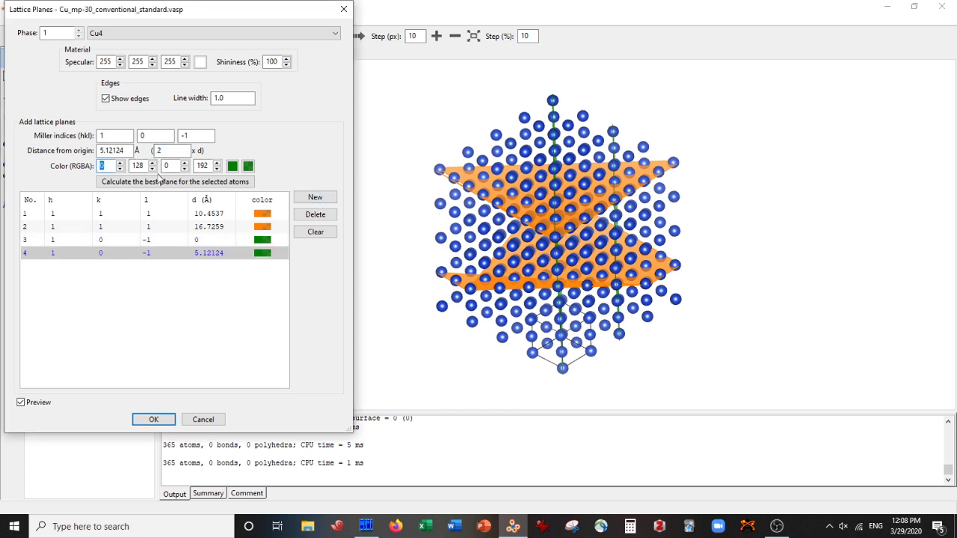
{"action": "key", "text": "shift+Tab"}
{"action": "type", "text": "1"}
{"action": "key", "text": "Tab"}
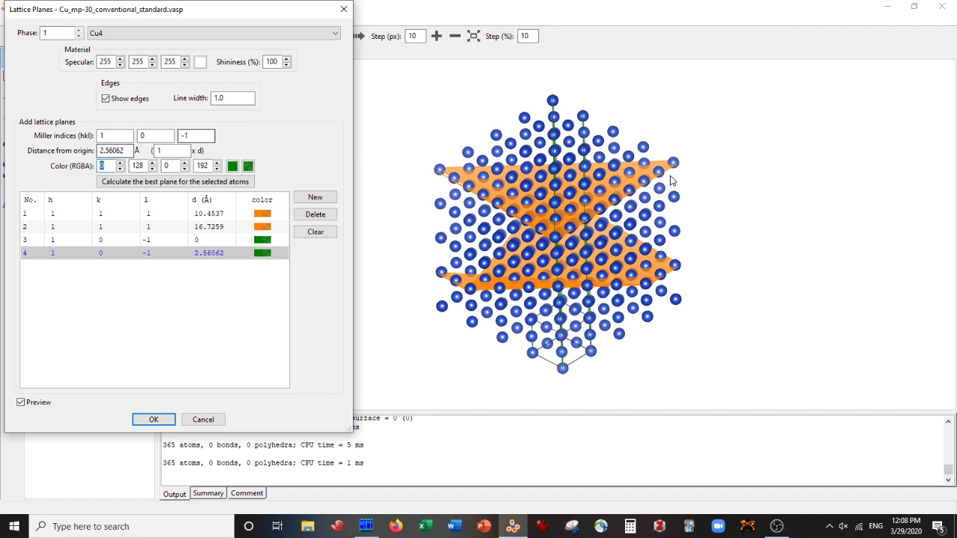
{"action": "left_click_drag", "start_coordinate": [683, 192], "coordinate": [683, 284]}
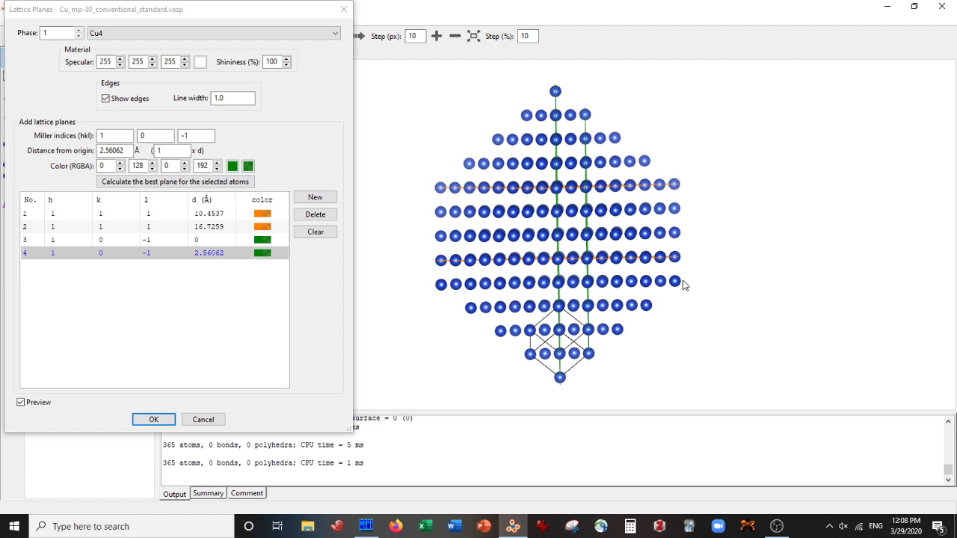
{"action": "left_click", "coordinate": [154, 420]}
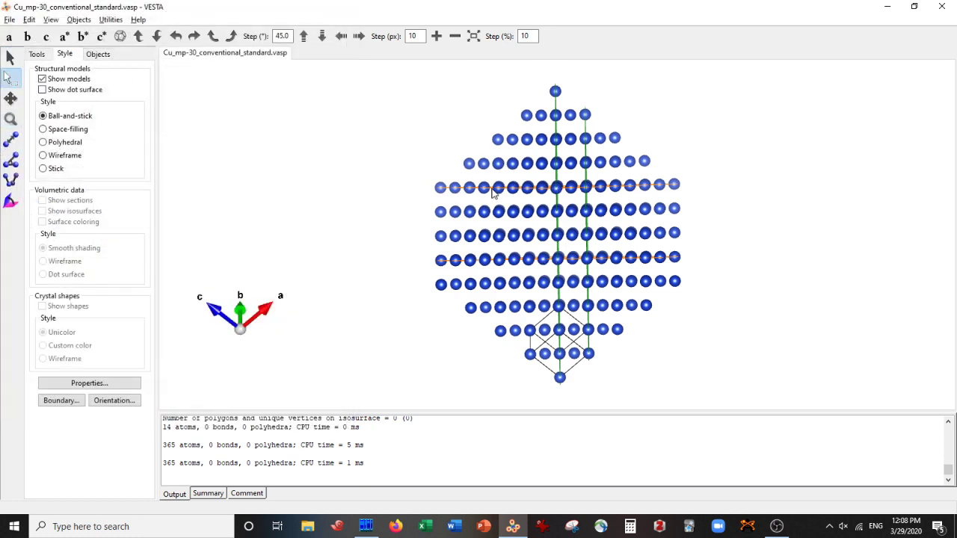
Step: Box-select and delete the copper atoms above, below, left and right of the planes
{"action": "left_click_drag", "start_coordinate": [406, 78], "coordinate": [683, 178]}
{"action": "key", "text": "Delete"}
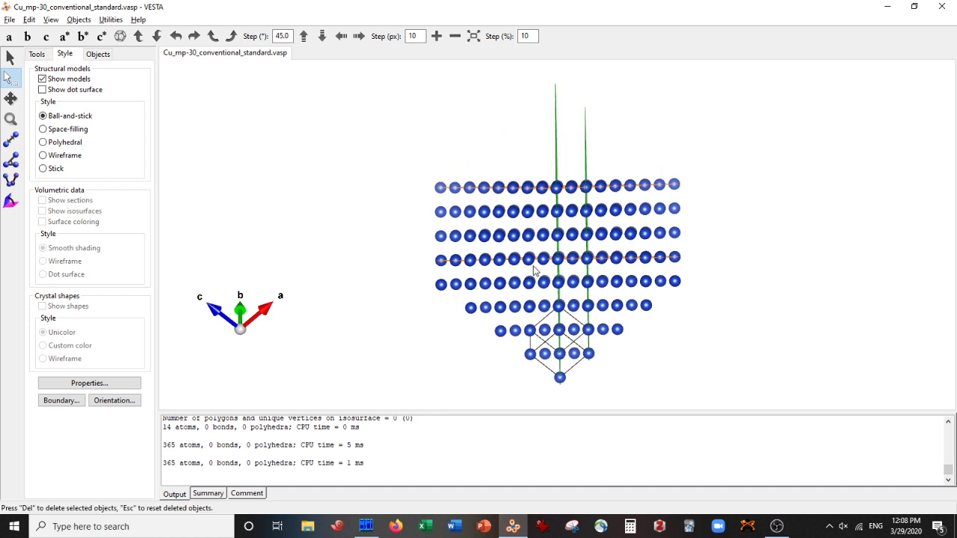
{"action": "left_click_drag", "start_coordinate": [417, 274], "coordinate": [775, 402]}
{"action": "key", "text": "Delete"}
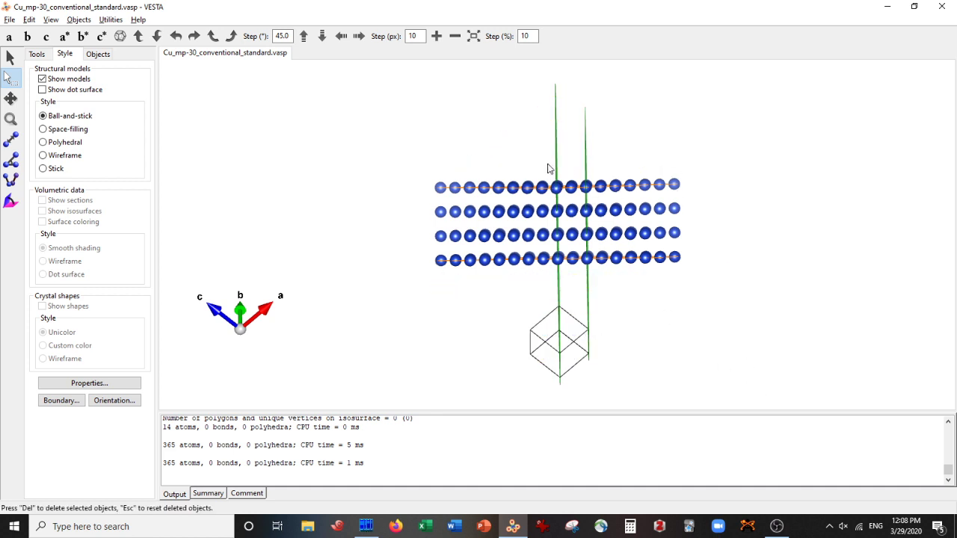
{"action": "left_click_drag", "start_coordinate": [406, 150], "coordinate": [552, 317]}
{"action": "key", "text": "Delete"}
{"action": "left_click_drag", "start_coordinate": [597, 167], "coordinate": [775, 322]}
{"action": "key", "text": "Delete"}
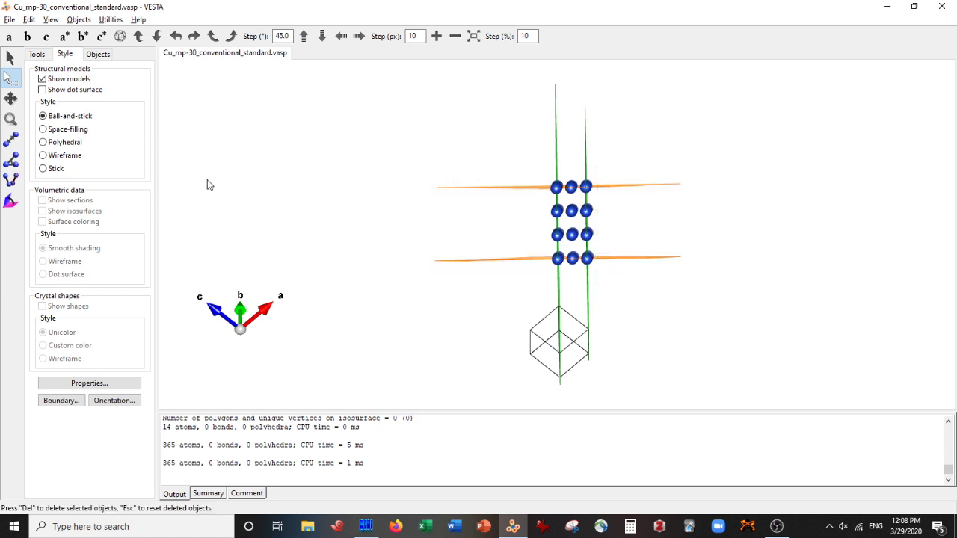
Step: Rotate toward the green plane, delete the remaining left and right atoms, and turn the trimmed cluster
{"action": "left_click", "coordinate": [11, 58]}
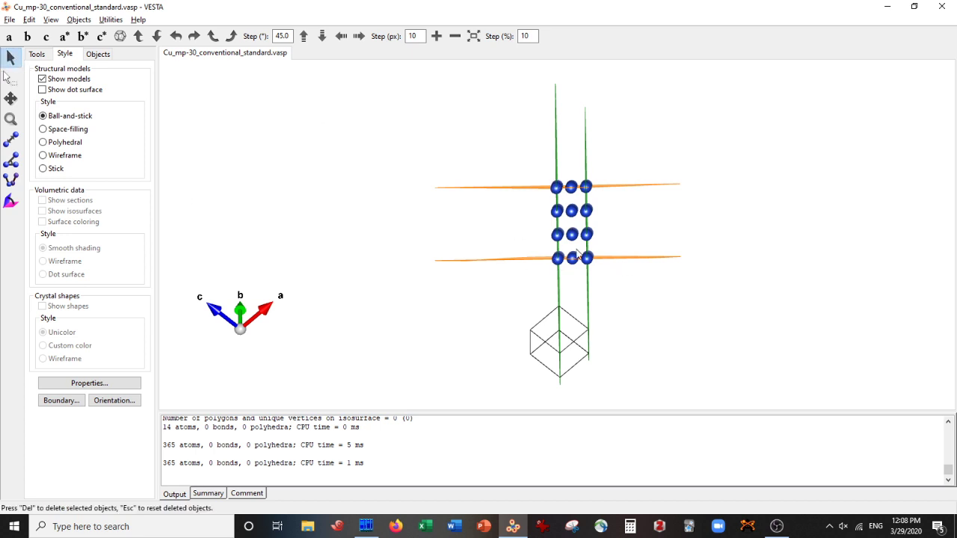
{"action": "left_click_drag", "start_coordinate": [382, 280], "coordinate": [509, 278]}
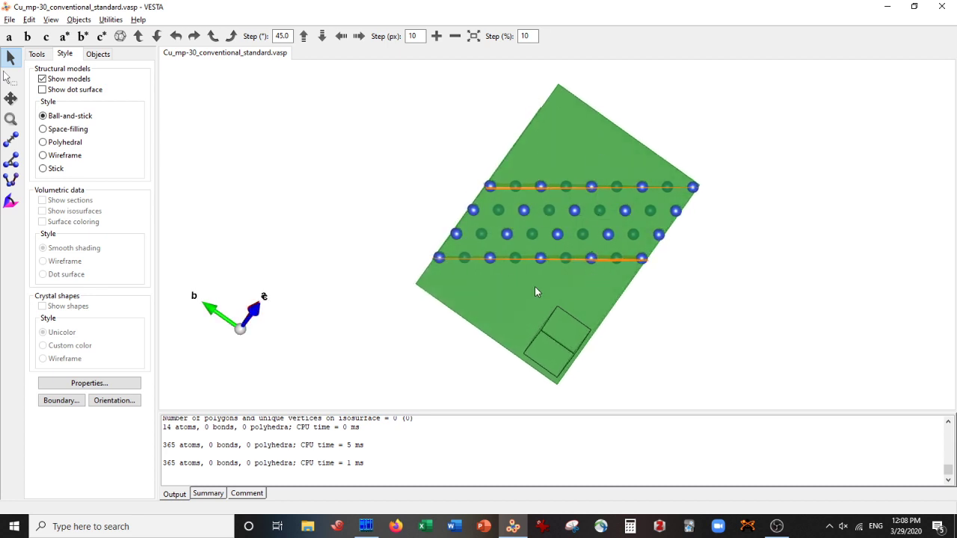
{"action": "mouse_move", "coordinate": [556, 193]}
{"action": "left_mouse_down"}
{"action": "mouse_move", "coordinate": [560, 226]}
{"action": "mouse_move", "coordinate": [552, 192]}
{"action": "mouse_move", "coordinate": [555, 204]}
{"action": "left_mouse_up"}
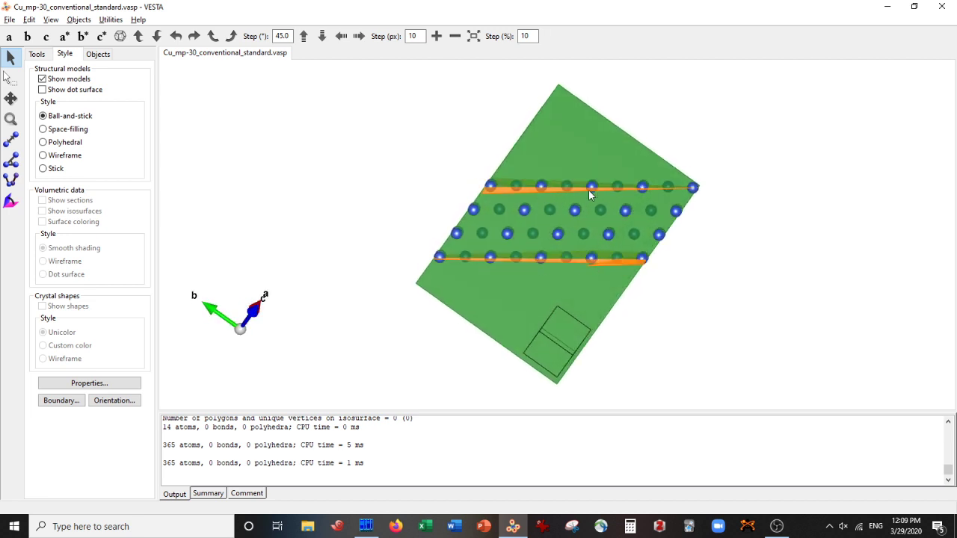
{"action": "left_click", "coordinate": [10, 78]}
{"action": "left_click_drag", "start_coordinate": [286, 133], "coordinate": [531, 345]}
{"action": "key", "text": "Delete"}
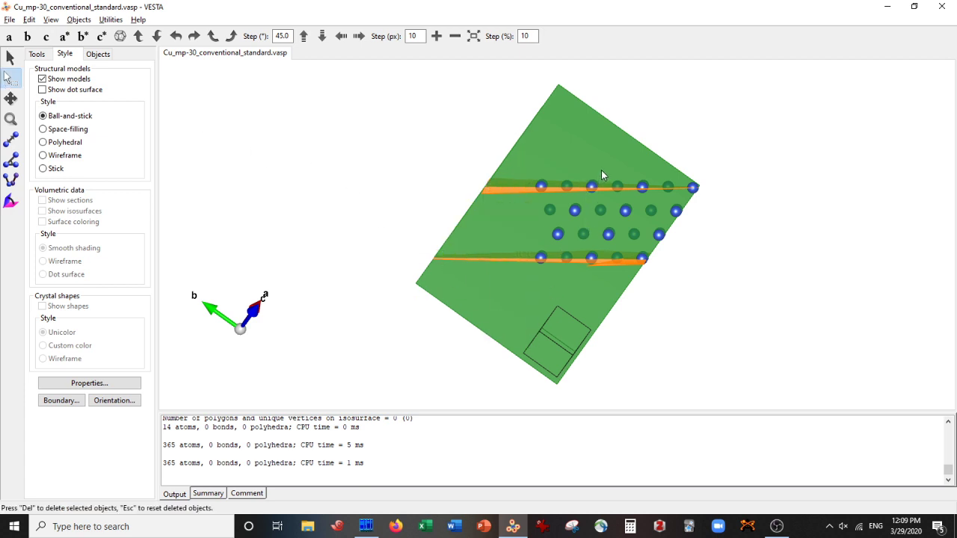
{"action": "left_click_drag", "start_coordinate": [602, 171], "coordinate": [765, 320]}
{"action": "key", "text": "Delete"}
{"action": "left_click", "coordinate": [9, 56]}
{"action": "left_click_drag", "start_coordinate": [247, 128], "coordinate": [380, 160]}
{"action": "mouse_move", "coordinate": [754, 247]}
{"action": "left_mouse_down"}
{"action": "mouse_move", "coordinate": [744, 250]}
{"action": "mouse_move", "coordinate": [752, 261]}
{"action": "mouse_move", "coordinate": [744, 252]}
{"action": "left_mouse_up"}
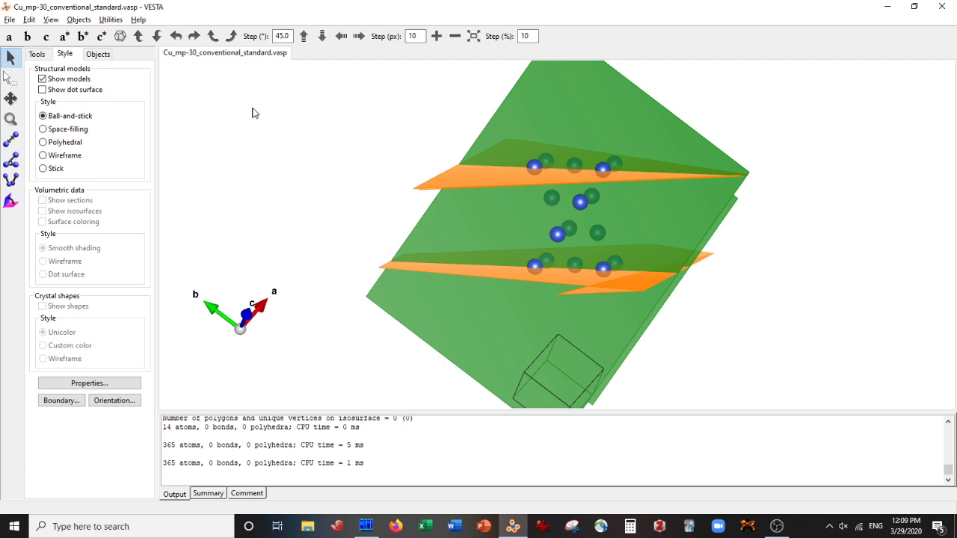
Step: Click several copper atoms on the lattice planes to read their coordinates, such as x = 1.50000
{"action": "left_click", "coordinate": [534, 266]}
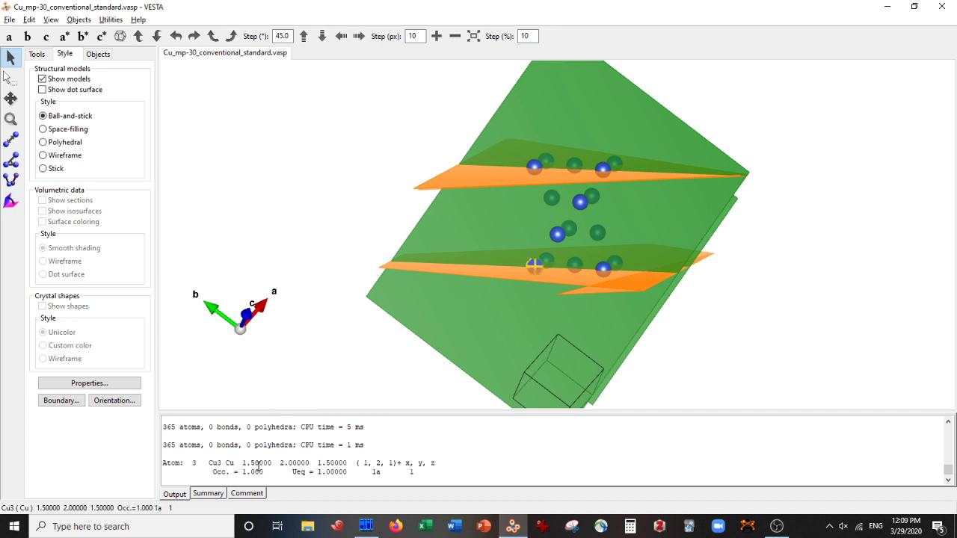
{"action": "double_click", "coordinate": [319, 464]}
{"action": "left_click", "coordinate": [320, 464]}
{"action": "left_click", "coordinate": [548, 255]}
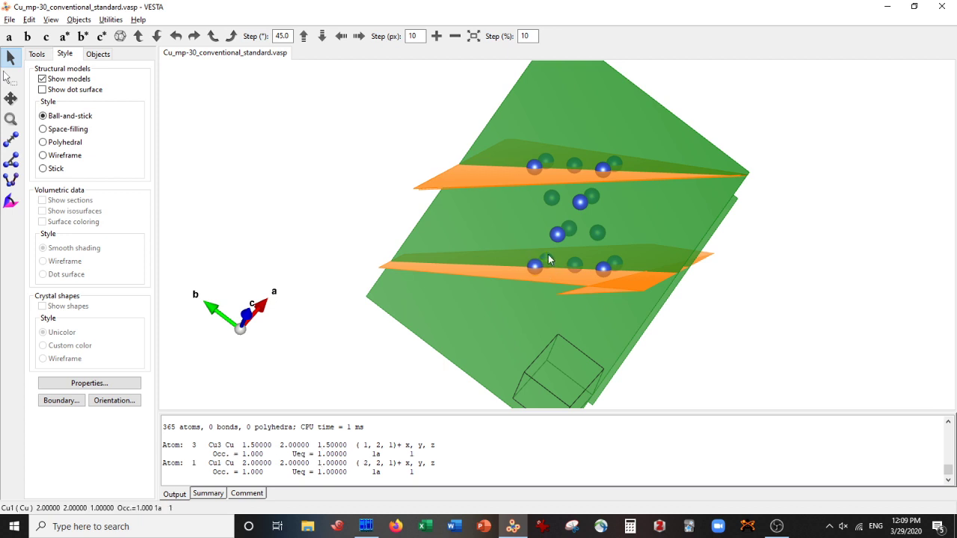
{"action": "left_click", "coordinate": [603, 267]}
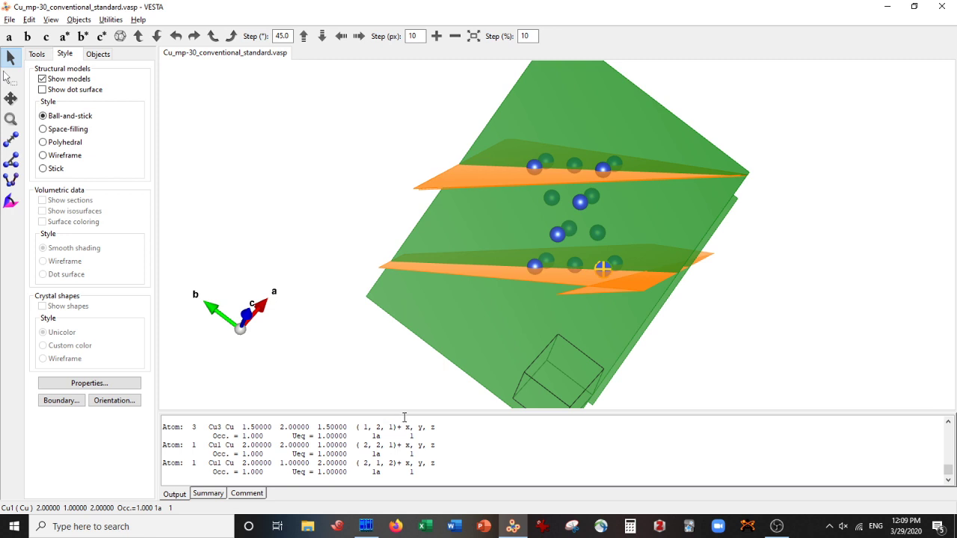
{"action": "left_click", "coordinate": [549, 156]}
{"action": "left_click", "coordinate": [534, 166]}
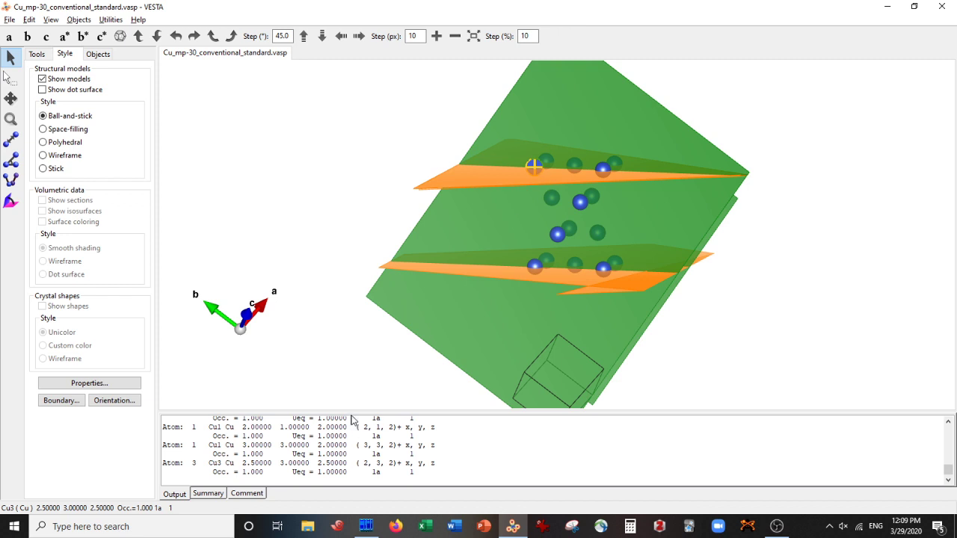
Step: Check the a- and c-axis views, then highlight 1.50000 on the Atom 3 output line
{"action": "left_click", "coordinate": [68, 40]}
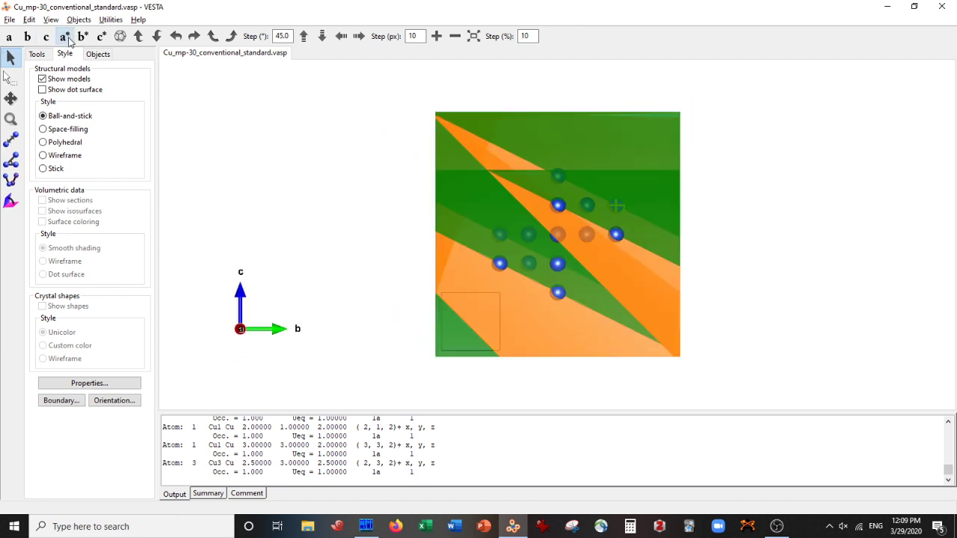
{"action": "left_click", "coordinate": [101, 36]}
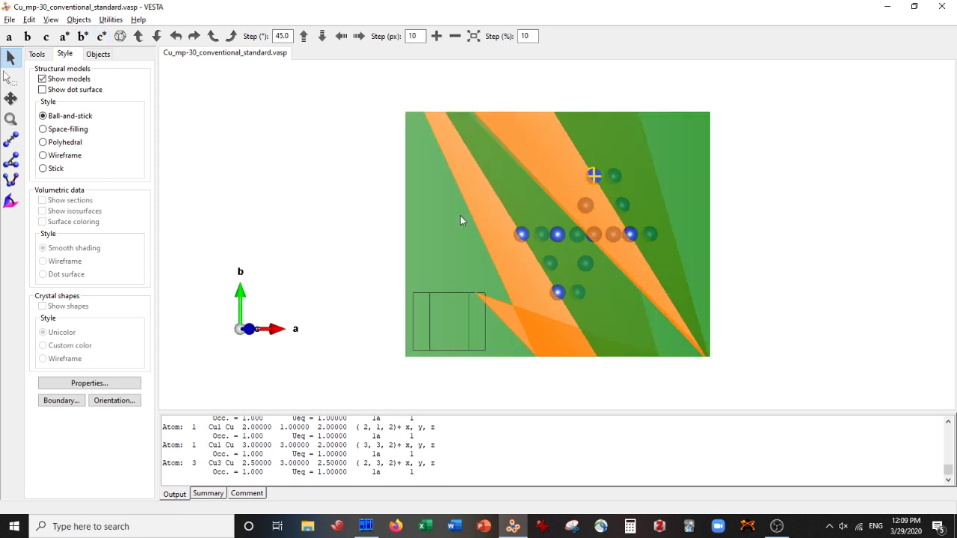
{"action": "left_click_drag", "start_coordinate": [460, 221], "coordinate": [258, 416]}
{"action": "left_click", "coordinate": [270, 459]}
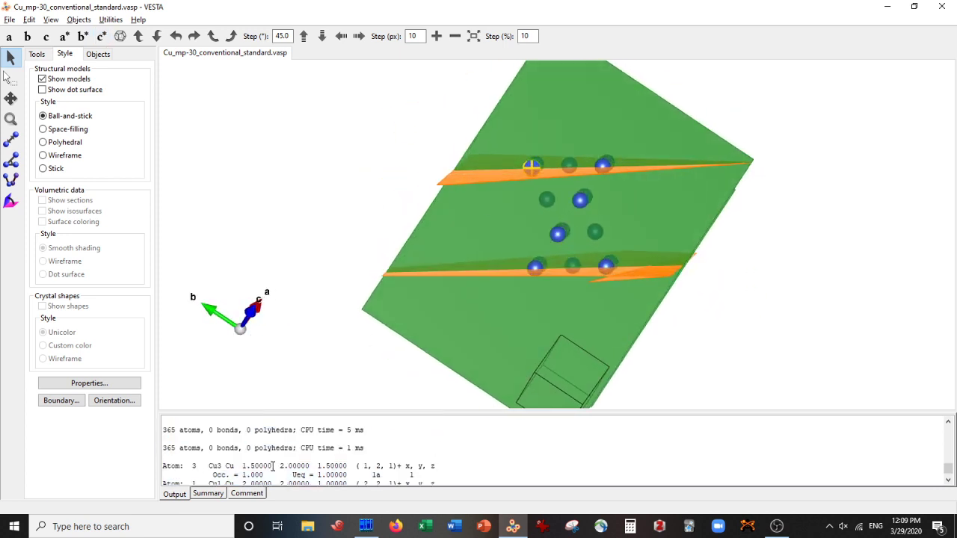
{"action": "scroll", "coordinate": [273, 466], "scroll_direction": "down", "scroll_amount": 1}
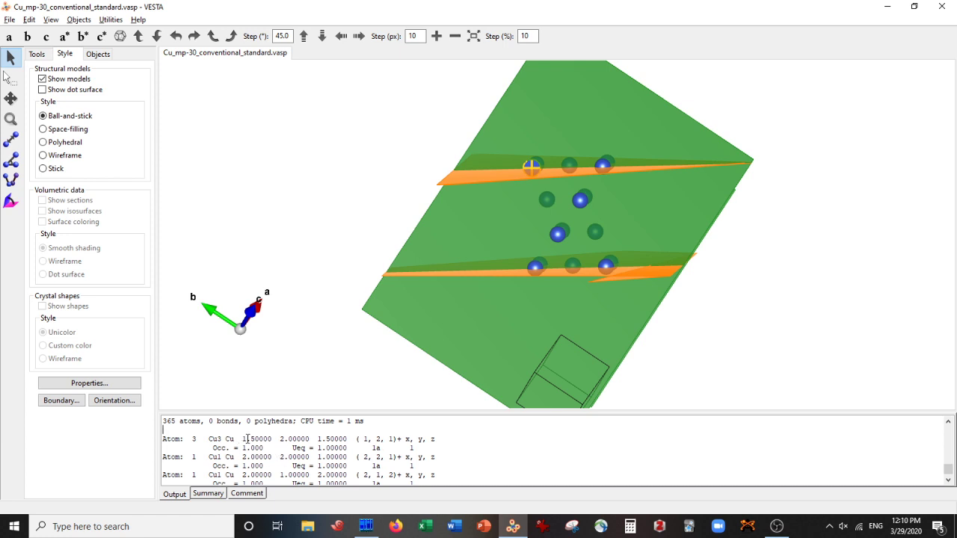
{"action": "left_click_drag", "start_coordinate": [242, 439], "coordinate": [274, 442]}
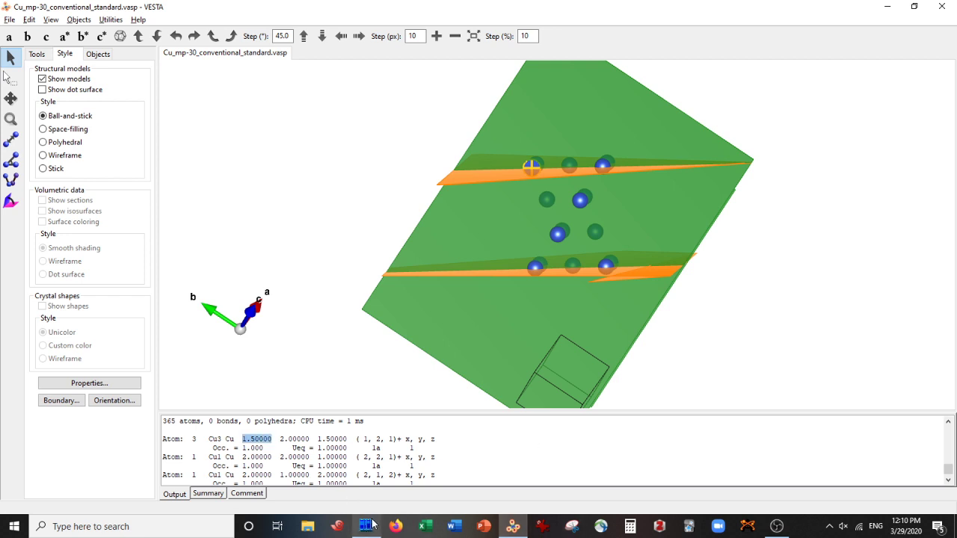
{"action": "mouse_move", "coordinate": [372, 525]}
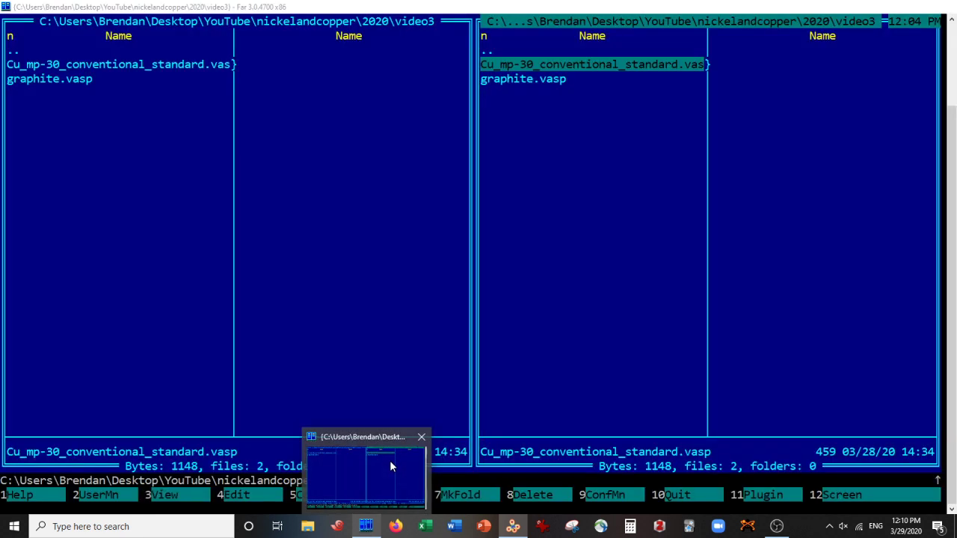
Step: Create a new empty text file transformation_matrix.txt in Far Manager's editor
{"action": "left_click", "coordinate": [389, 460]}
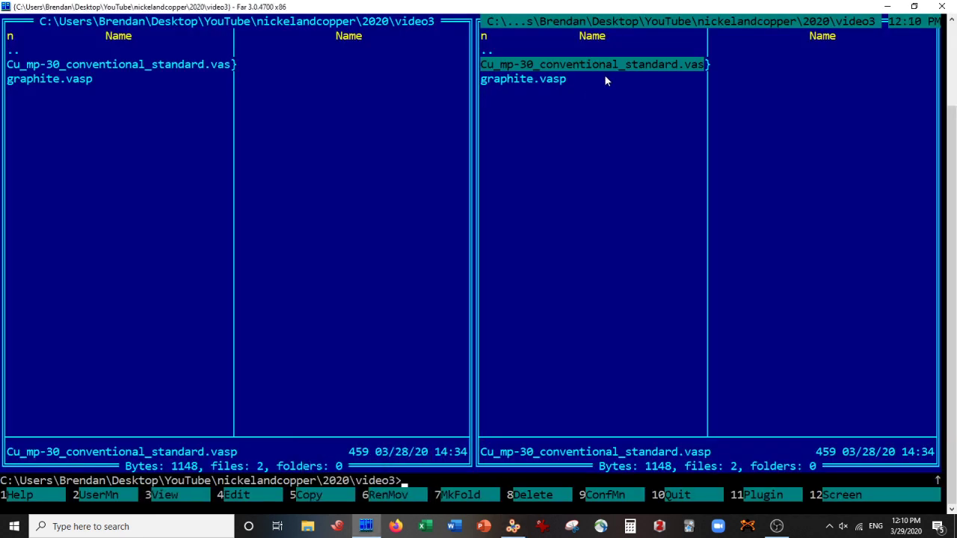
{"action": "key", "text": "shift+F4"}
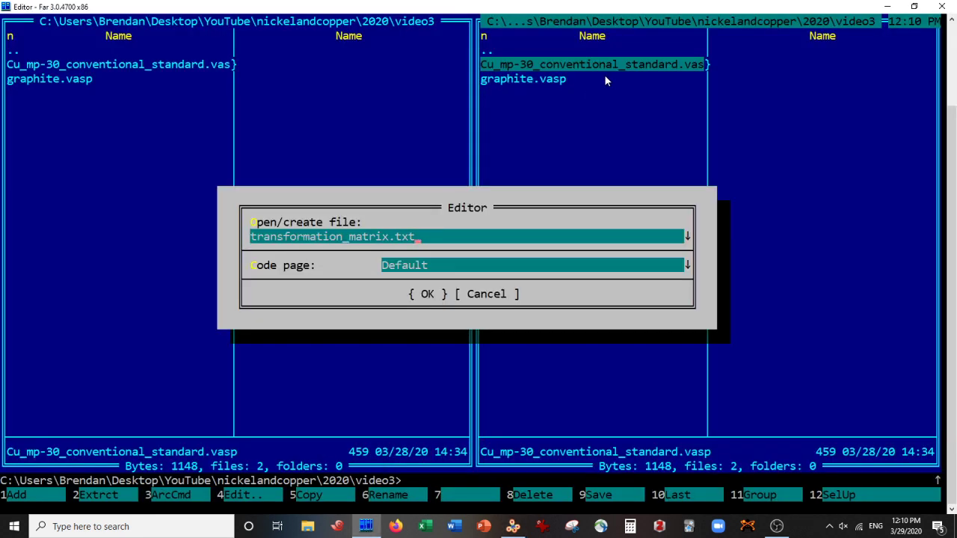
{"action": "key", "text": "Return"}
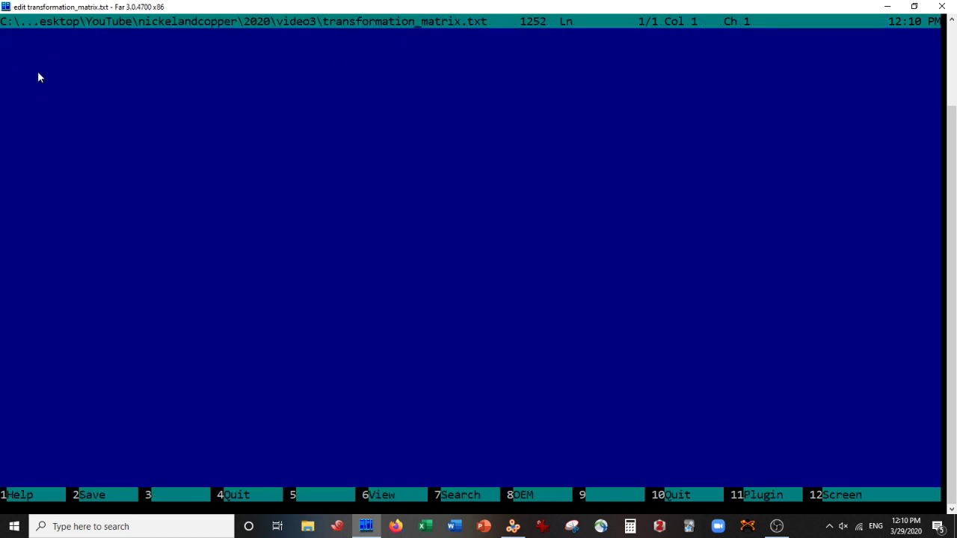
{"action": "key", "text": "Return"}
{"action": "key", "text": "Return"}
{"action": "key", "text": "Return"}
{"action": "key", "text": "Return"}
{"action": "key", "text": "Return"}
{"action": "key", "text": "Return"}
{"action": "key", "text": "Up"}
{"action": "key", "text": "Up"}
{"action": "key", "text": "Up"}
{"action": "key", "text": "Up"}
{"action": "key", "text": "Up"}
Step: Enter the Atom 3 origin coordinates 1.0, 2.0, 1.5 as a vertical o column
{"action": "key", "text": "alt+Tab"}
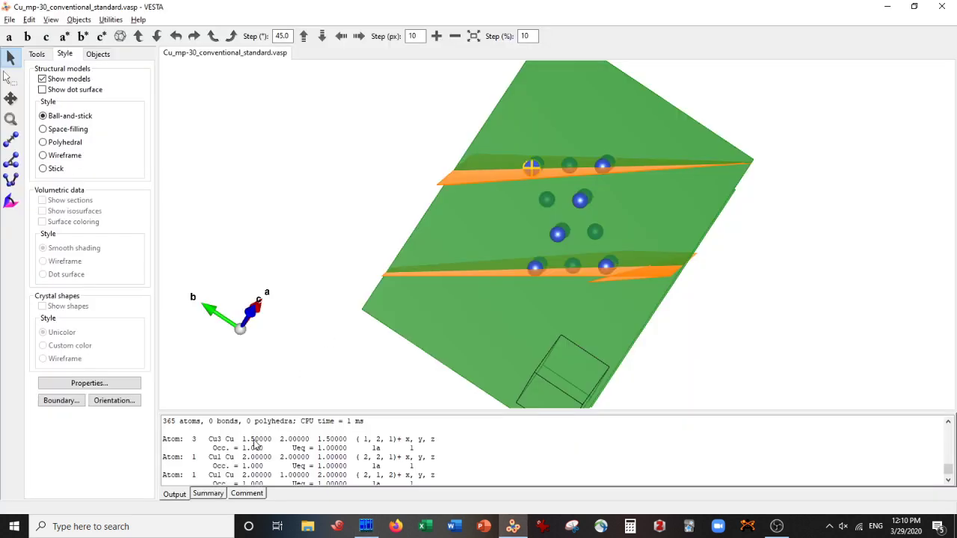
{"action": "left_click_drag", "start_coordinate": [242, 439], "coordinate": [349, 439]}
{"action": "key", "text": "alt+Tab"}
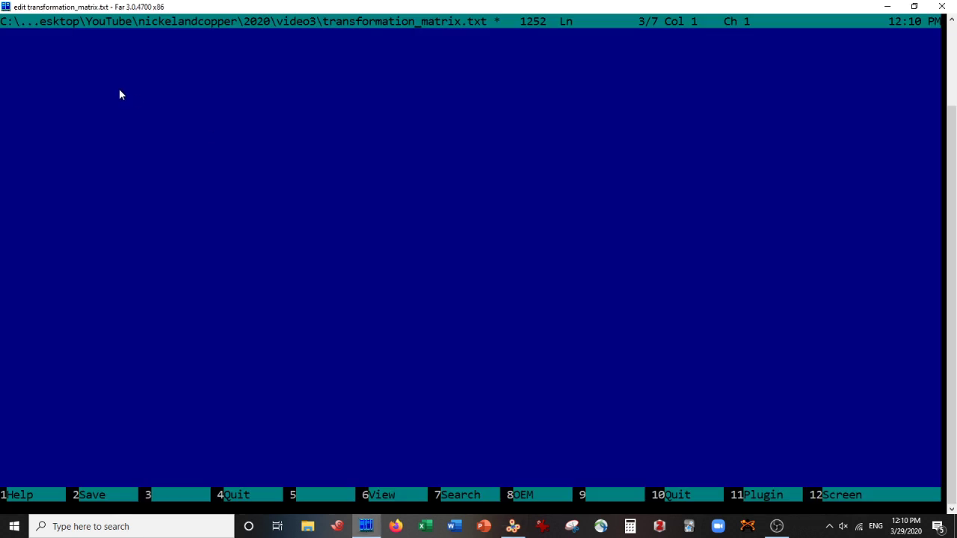
{"action": "type", "text": "1.0 2.0 1.5"}
{"action": "left_click", "coordinate": [28, 65]}
{"action": "key", "text": "Return"}
{"action": "key", "text": "Right"}
{"action": "key", "text": "Right"}
{"action": "key", "text": "Right"}
{"action": "key", "text": "Return"}
{"action": "left_click", "coordinate": [49, 66]}
{"action": "left_click", "coordinate": [10, 51]}
Step: Add column a with values 2.0, 2.0, 1.0 for the atom at 2, 2, 1
{"action": "key", "text": "alt+Tab"}
{"action": "left_click_drag", "start_coordinate": [603, 285], "coordinate": [588, 299]}
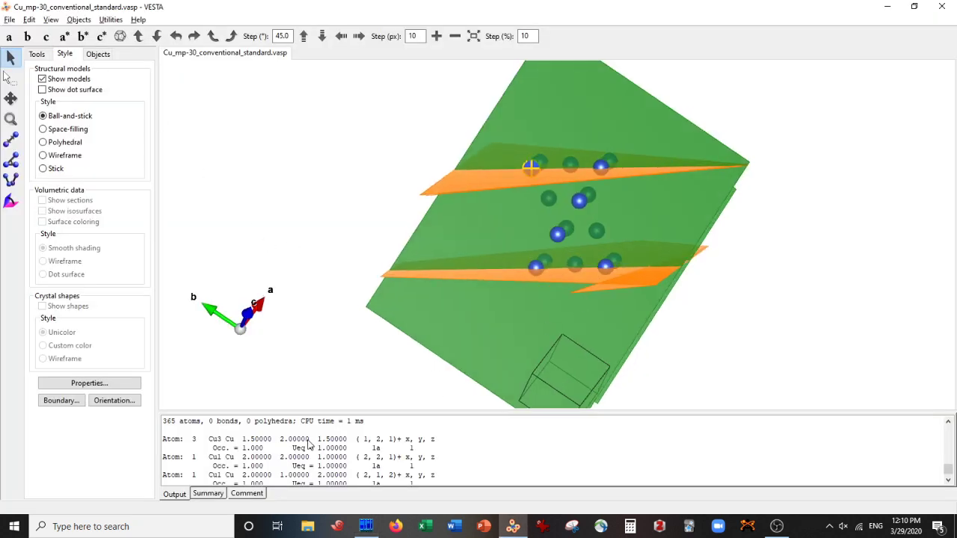
{"action": "left_click", "coordinate": [549, 259]}
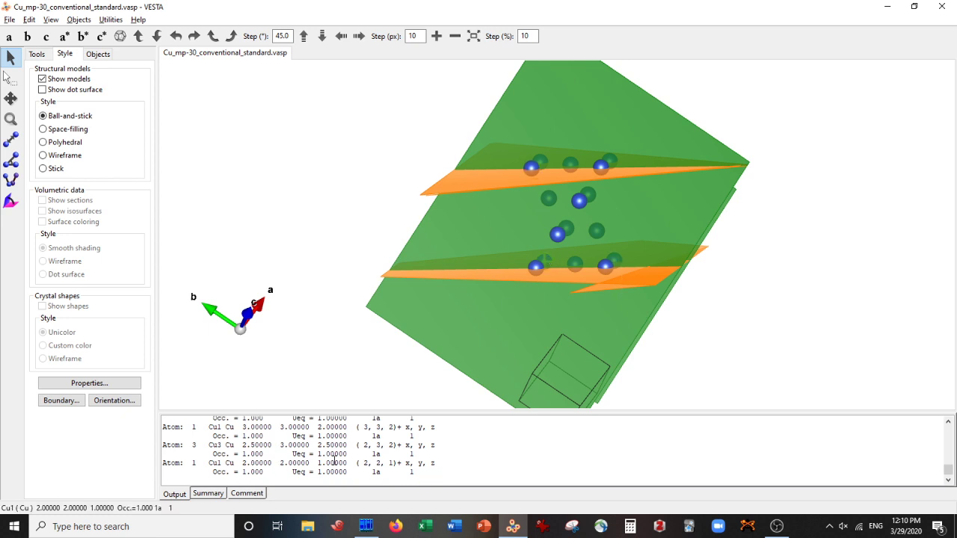
{"action": "left_click_drag", "start_coordinate": [350, 463], "coordinate": [235, 463]}
{"action": "left_click", "coordinate": [366, 526]}
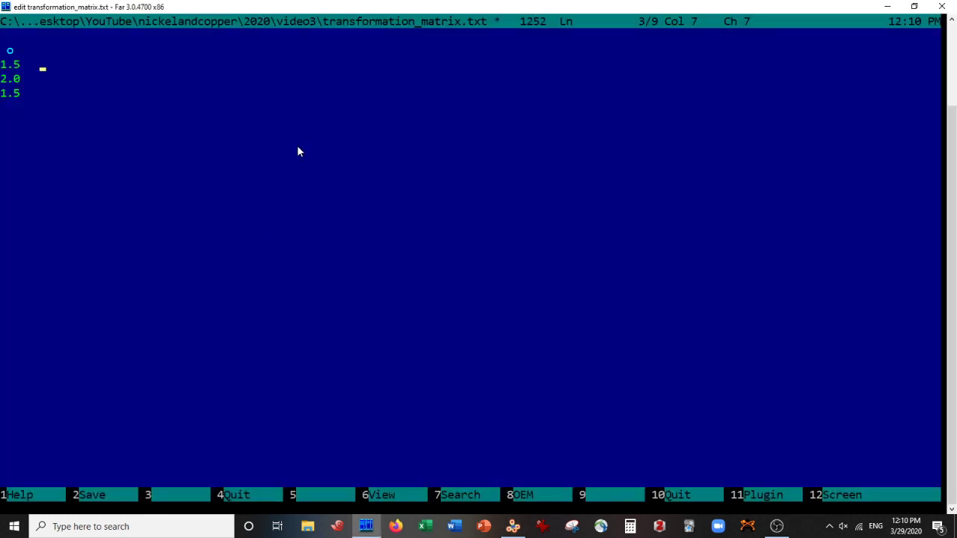
{"action": "type", "text": "2.0"}
{"action": "key", "text": "Down"}
{"action": "key", "text": "Left"}
{"action": "key", "text": "Left"}
{"action": "key", "text": "Left"}
{"action": "type", "text": "2.0"}
{"action": "key", "text": "Down"}
{"action": "key", "text": "Left"}
{"action": "key", "text": "Left"}
{"action": "key", "text": "Left"}
{"action": "type", "text": "1.0"}
{"action": "left_click", "coordinate": [50, 50]}
{"action": "type", "text": "a"}
Step: Add column b from the atom at 2, 1, 2, with header b
{"action": "key", "text": "alt+Tab"}
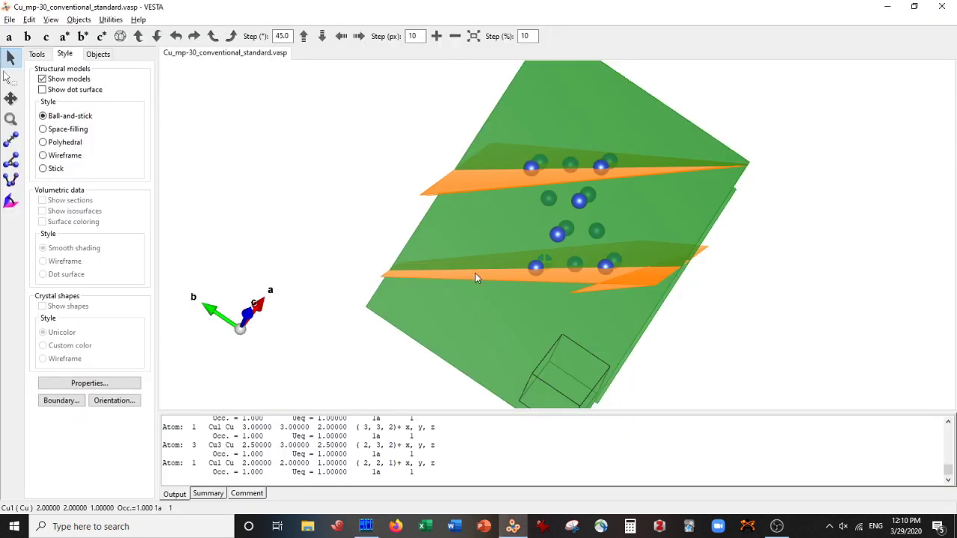
{"action": "left_click", "coordinate": [606, 266]}
{"action": "key", "text": "alt+Tab"}
{"action": "key", "text": "Down"}
{"action": "key", "text": "End"}
{"action": "type", "text": "2.0   "}
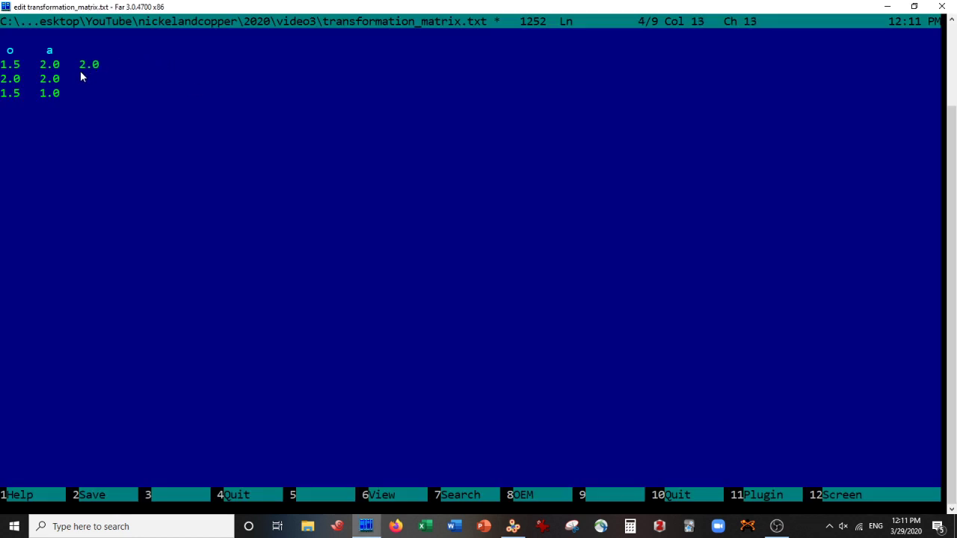
{"action": "type", "text": "2.0"}
{"action": "key", "text": "Down"}
{"action": "key", "text": "Left"}
{"action": "key", "text": "Left"}
{"action": "key", "text": "Left"}
{"action": "type", "text": "2.0 b"}
Step: Add a fourth column 2.5, 3.0, 2.5 from the upper-left atom
{"action": "key", "text": "alt+Tab"}
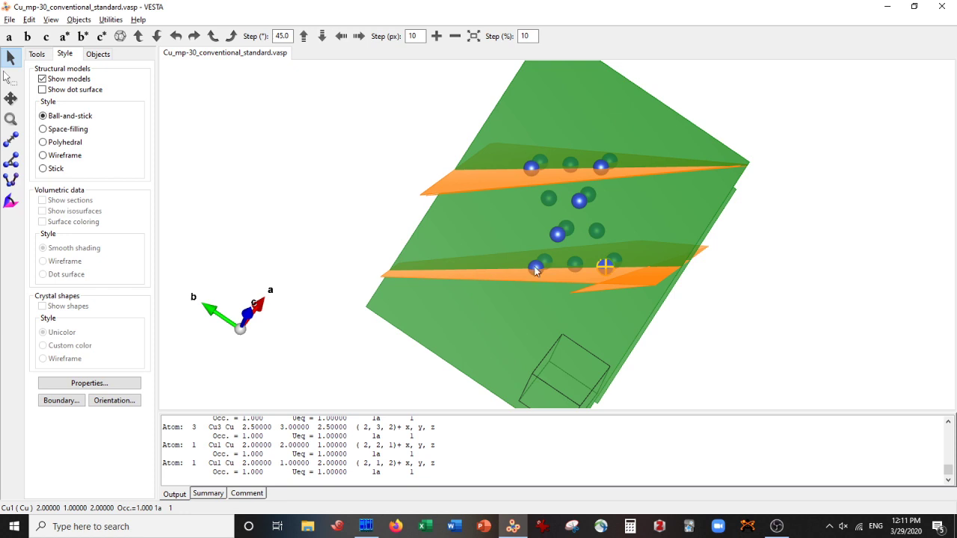
{"action": "left_click", "coordinate": [531, 167]}
{"action": "key", "text": "alt+Tab"}
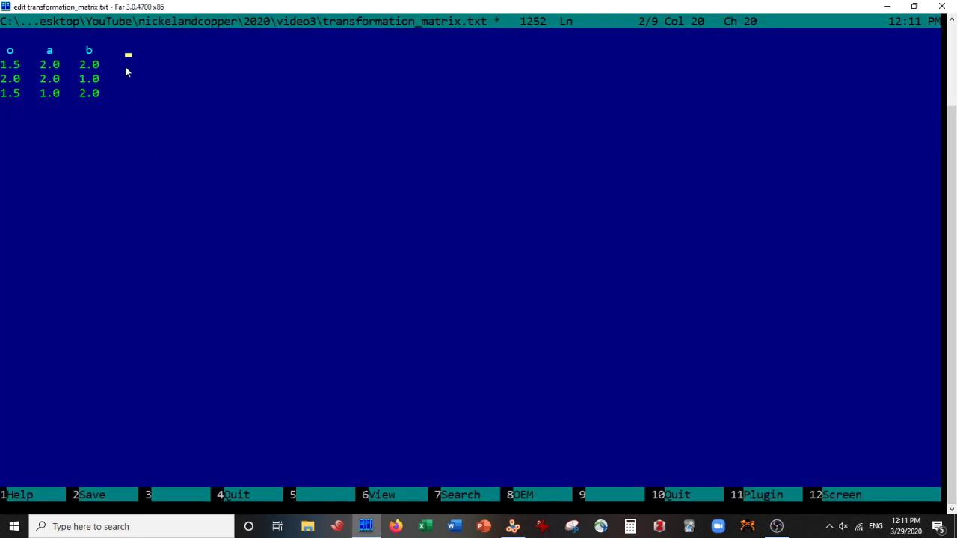
{"action": "type", "text": ".5"}
{"action": "key", "text": "Down"}
{"action": "key", "text": "End"}
{"action": "type", "text": "3.0"}
{"action": "key", "text": "Down"}
{"action": "key", "text": "End"}
{"action": "type", "text": "2."}
Step: Label the fourth column c and add a new header line a' b' c'
{"action": "left_click", "coordinate": [129, 52]}
{"action": "type", "text": "c"}
{"action": "left_click", "coordinate": [53, 124]}
{"action": "type", "text": "a'"}
{"action": "key", "text": "Left"}
{"action": "key", "text": "Left"}
{"action": "key", "text": "Left"}
{"action": "key", "text": "Right"}
{"action": "key", "text": "Right"}
{"action": "key", "text": "Right"}
{"action": "key", "text": "Right"}
{"action": "key", "text": "Right"}
{"action": "key", "text": "Right"}
{"action": "type", "text": "b'"}
{"action": "key", "text": "Right"}
{"action": "key", "text": "Right"}
{"action": "key", "text": "Right"}
{"action": "key", "text": "Right"}
{"action": "key", "text": "Right"}
{"action": "type", "text": "c'"}
Step: Enter the a' vector components -0.5, 0.0, 0.5 under its header
{"action": "left_click", "coordinate": [49, 141]}
{"action": "left_click", "coordinate": [50, 78]}
{"action": "left_click", "coordinate": [85, 79]}
{"action": "left_click", "coordinate": [128, 78]}
{"action": "left_click", "coordinate": [63, 149]}
{"action": "type", "text": "-0.5"}
{"action": "left_click", "coordinate": [12, 141]}
{"action": "key", "text": "Delete"}
{"action": "left_click", "coordinate": [38, 148]}
{"action": "type", "text": "0.00.0"}
{"action": "key", "text": "BackSpace"}
{"action": "key", "text": "BackSpace"}
{"action": "key", "text": "BackSpace"}
{"action": "key", "text": "Return"}
{"action": "type", "text": "0.5"}
Step: Fill in b' starting with -0.5 and the c' column as -1.0, -1.0, -1.0
{"action": "left_click", "coordinate": [76, 136]}
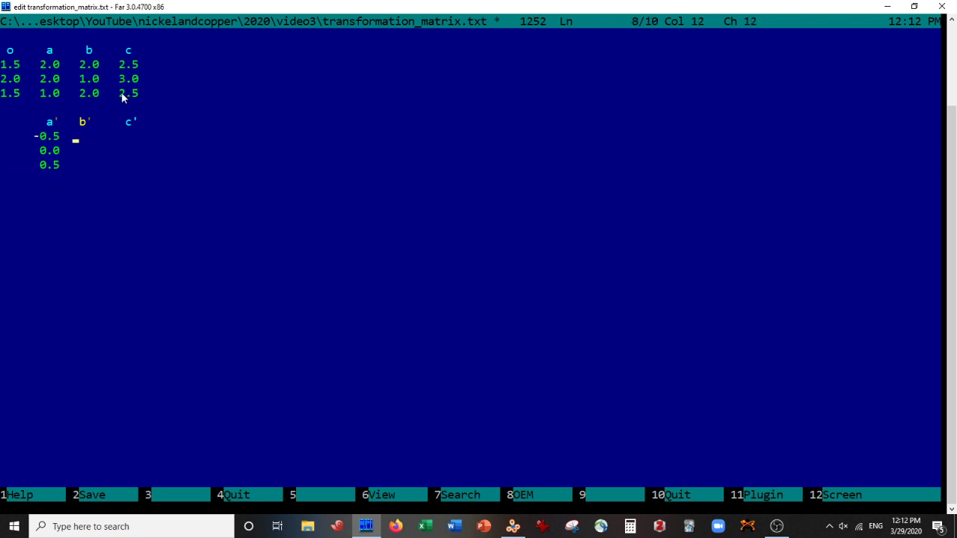
{"action": "type", "text": "-0.5"}
{"action": "left_click", "coordinate": [125, 135]}
{"action": "type", "text": "-1.0"}
{"action": "key", "text": "shift+Left"}
{"action": "key", "text": "shift+Left"}
{"action": "key", "text": "shift+Left"}
{"action": "key", "text": "shift+Left"}
{"action": "key", "text": "ctrl+c"}
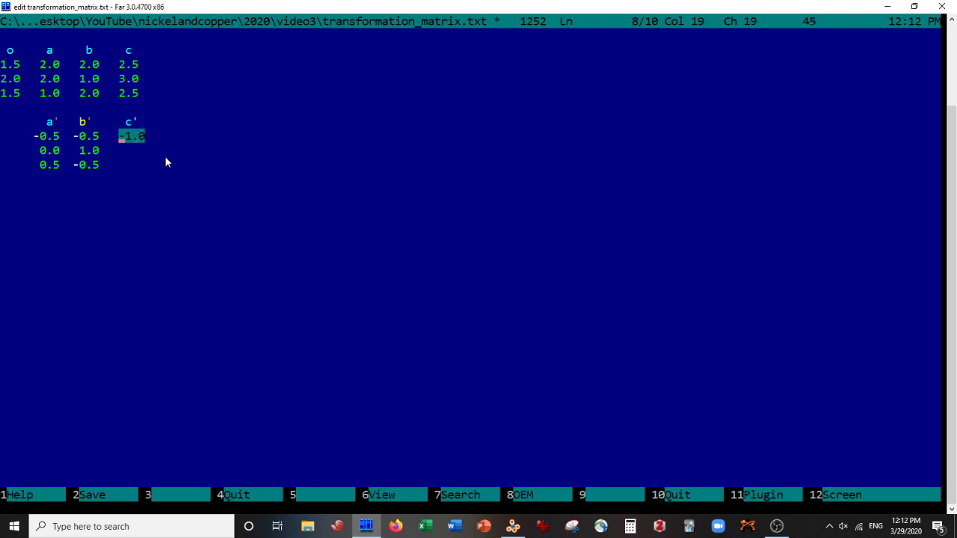
{"action": "key", "text": "Down"}
{"action": "key", "text": "ctrl+v"}
{"action": "key", "text": "Down"}
{"action": "key", "text": "Left"}
{"action": "key", "text": "Left"}
{"action": "key", "text": "Left"}
{"action": "key", "text": "Left"}
{"action": "key", "text": "ctrl+v"}
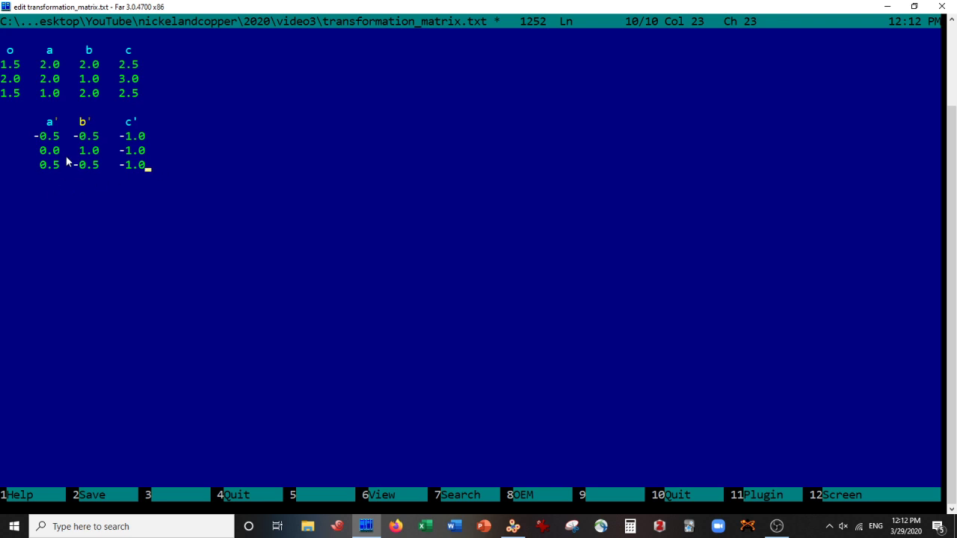
Step: Reopen the Cu conventional standard file in a new VESTA tab
{"action": "left_click", "coordinate": [513, 527]}
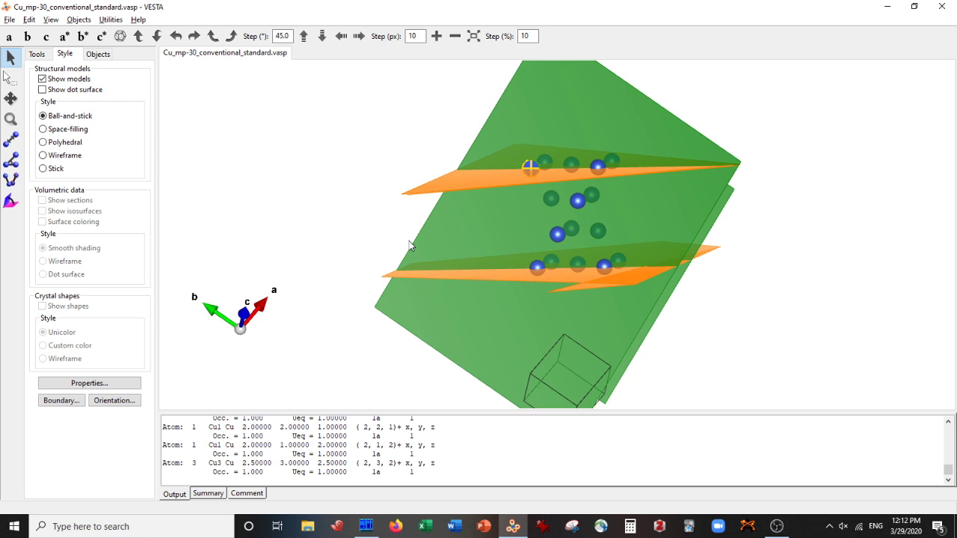
{"action": "key", "text": "ctrl+o"}
{"action": "double_click", "coordinate": [202, 112]}
{"action": "scroll", "coordinate": [522, 258], "scroll_direction": "down", "scroll_amount": 4}
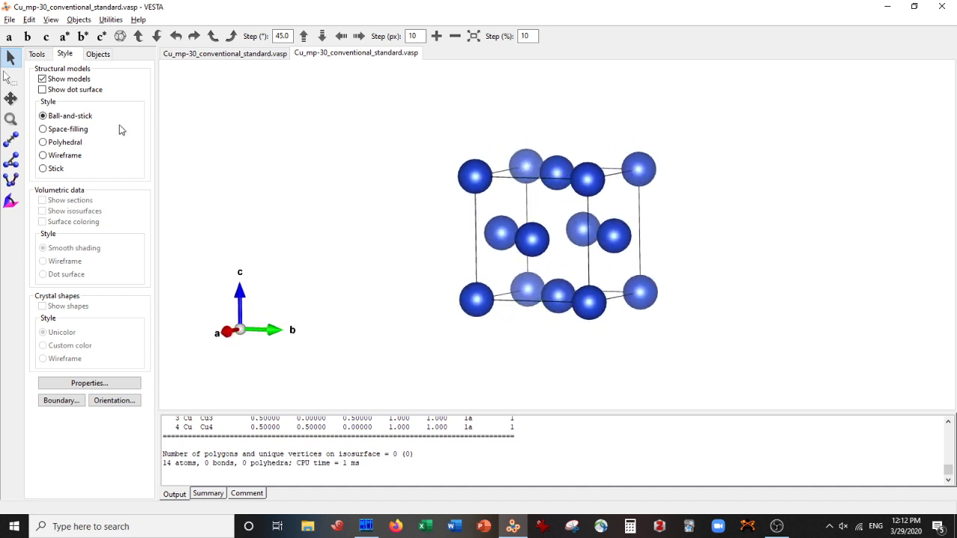
Step: In the unit cell Transform dialog, set the third matrix column P13, P23, P33 to -1.0
{"action": "left_click", "coordinate": [29, 20]}
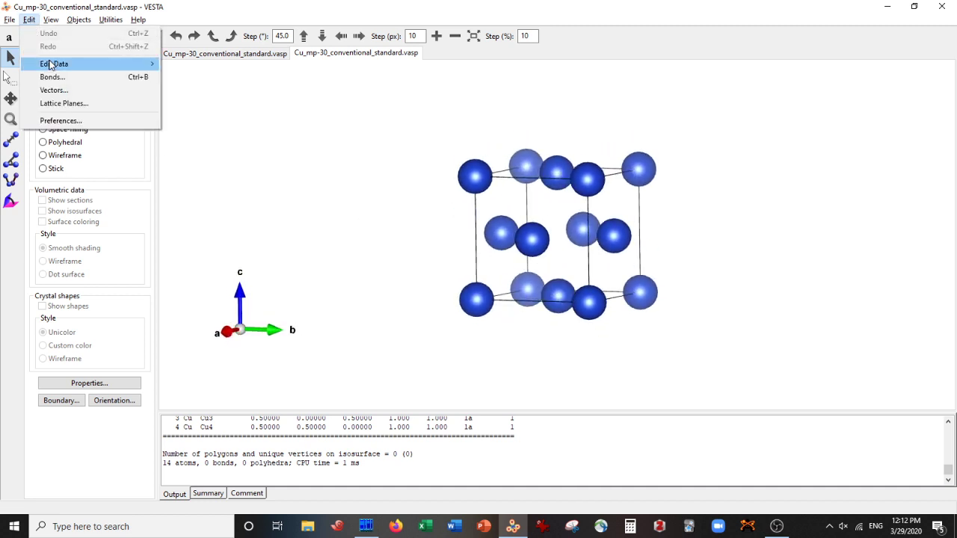
{"action": "mouse_move", "coordinate": [51, 65]}
{"action": "left_click", "coordinate": [220, 79]}
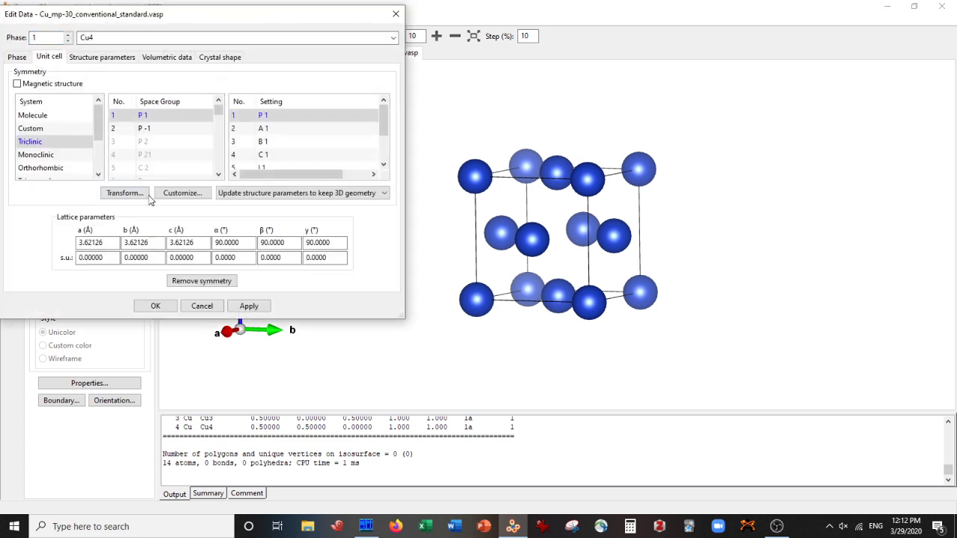
{"action": "left_click", "coordinate": [124, 193]}
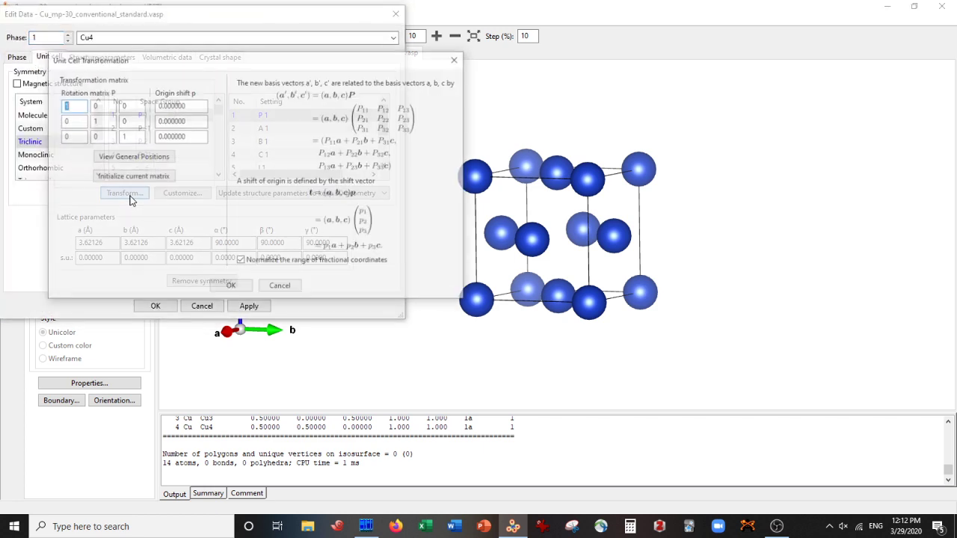
{"action": "double_click", "coordinate": [132, 105]}
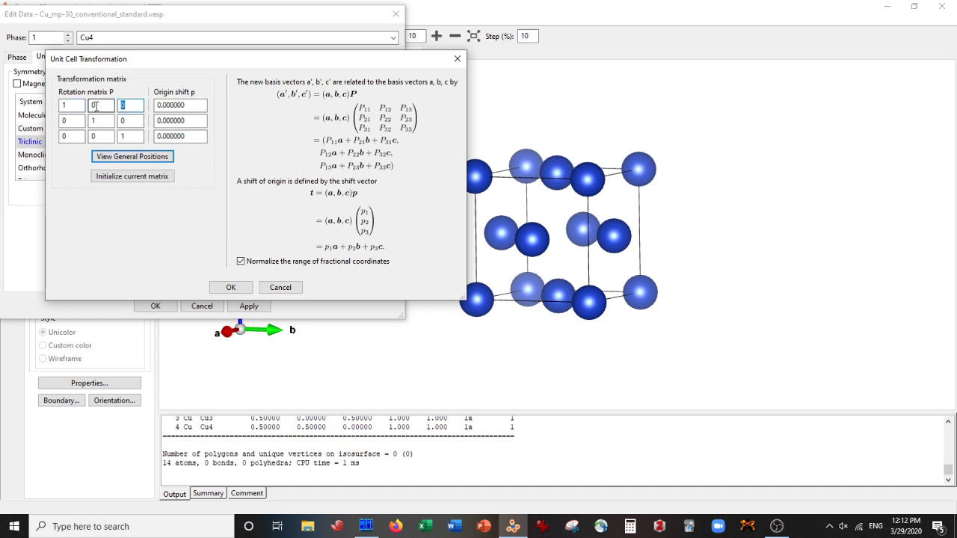
{"action": "type", "text": "-1.0"}
{"action": "key", "text": "shift+Home"}
{"action": "key", "text": "ctrl+c"}
{"action": "double_click", "coordinate": [131, 121]}
{"action": "key", "text": "ctrl+v"}
{"action": "double_click", "coordinate": [131, 136]}
{"action": "key", "text": "ctrl+v"}
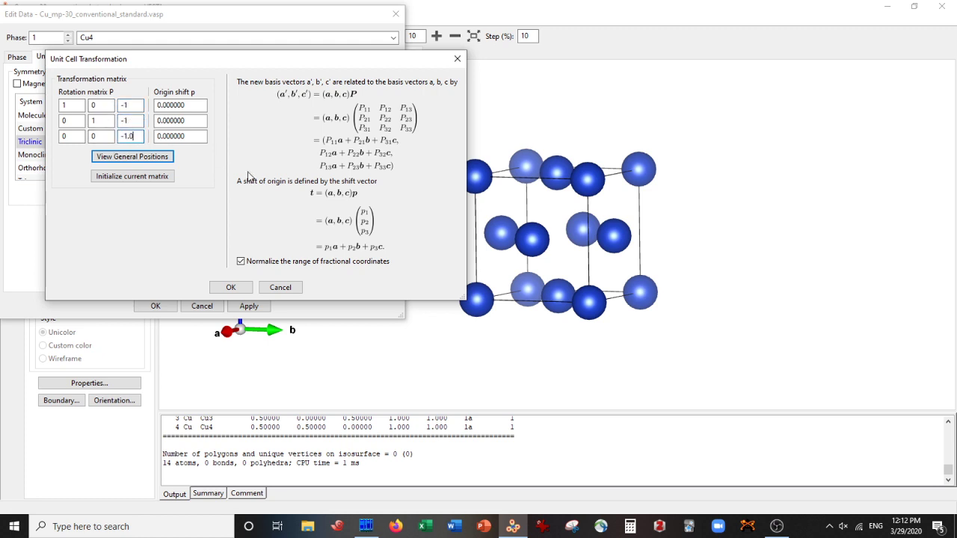
Step: Enter the remaining matrix entries -0.5, -0.5, -0.5 and 0.5 from the notes file
{"action": "key", "text": "alt+Tab"}
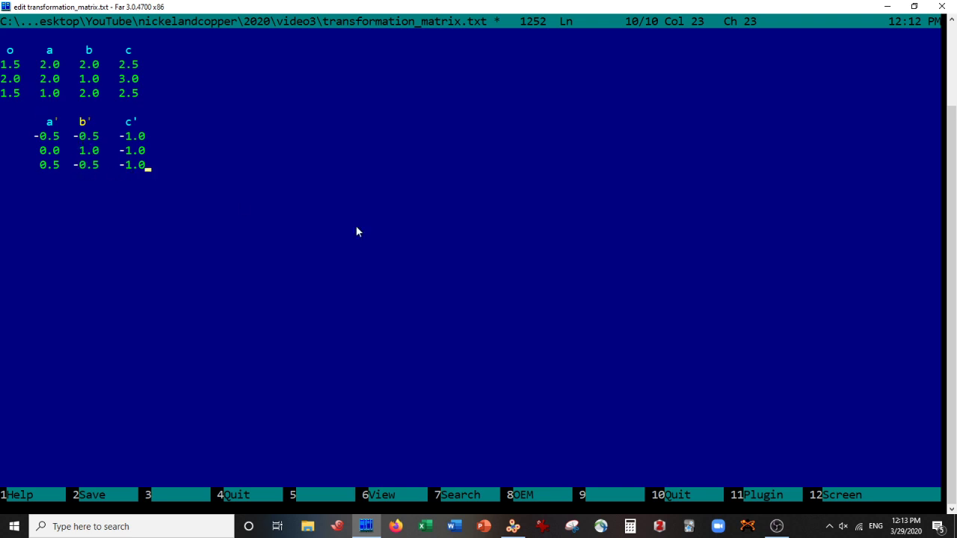
{"action": "left_click", "coordinate": [513, 527]}
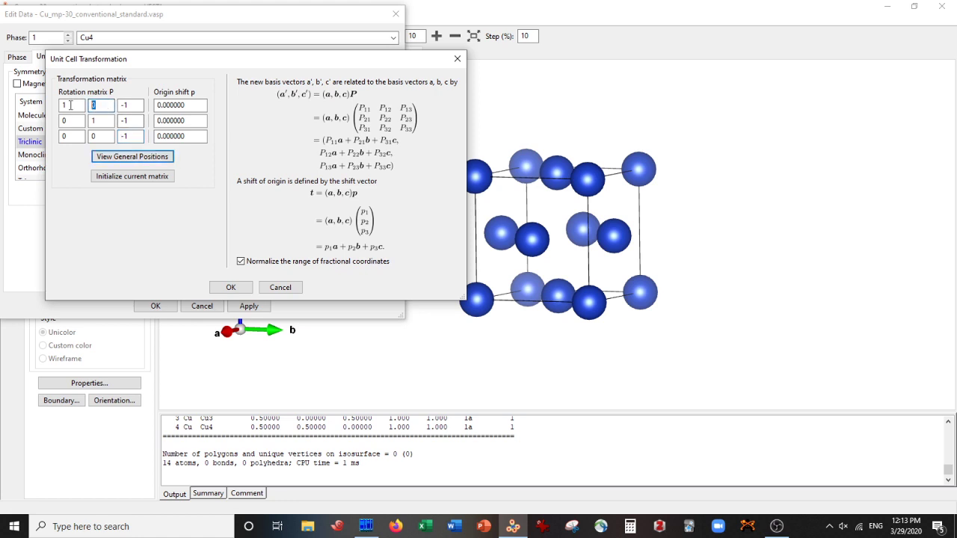
{"action": "type", "text": "-0.5"}
{"action": "left_click", "coordinate": [92, 137]}
{"action": "type", "text": "-0.5"}
{"action": "key", "text": "alt+Tab"}
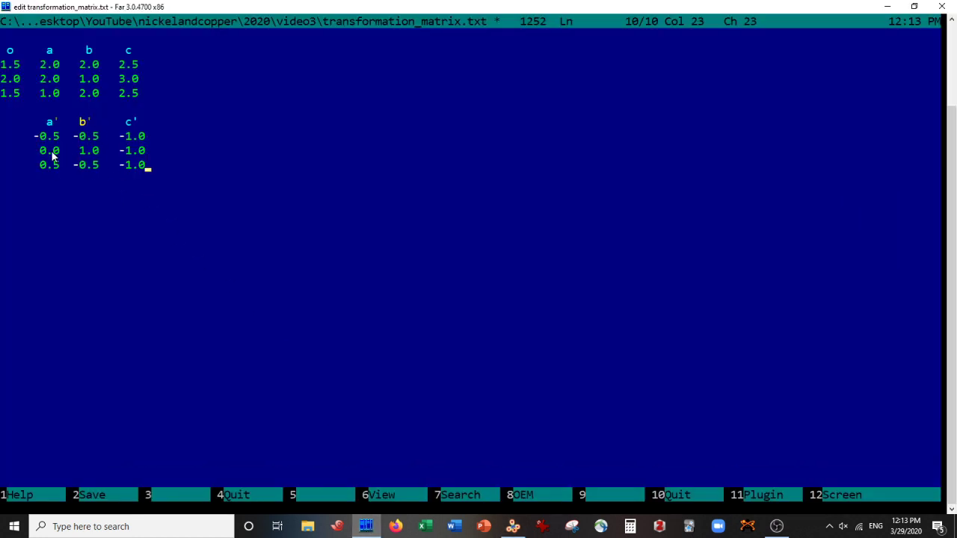
{"action": "left_click", "coordinate": [513, 527]}
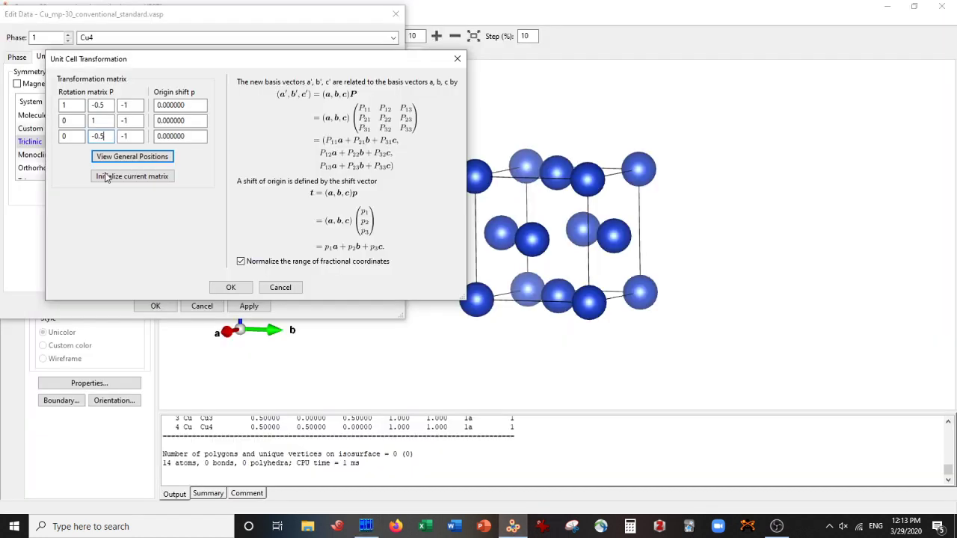
{"action": "double_click", "coordinate": [65, 104]}
{"action": "type", "text": "-0.5"}
{"action": "key", "text": "Tab"}
{"action": "key", "text": "Tab"}
{"action": "type", "text": "0.5"}
Step: Apply the transformation, accepting the volume change and adding equivalent positions
{"action": "left_click", "coordinate": [243, 291]}
{"action": "left_click", "coordinate": [289, 197]}
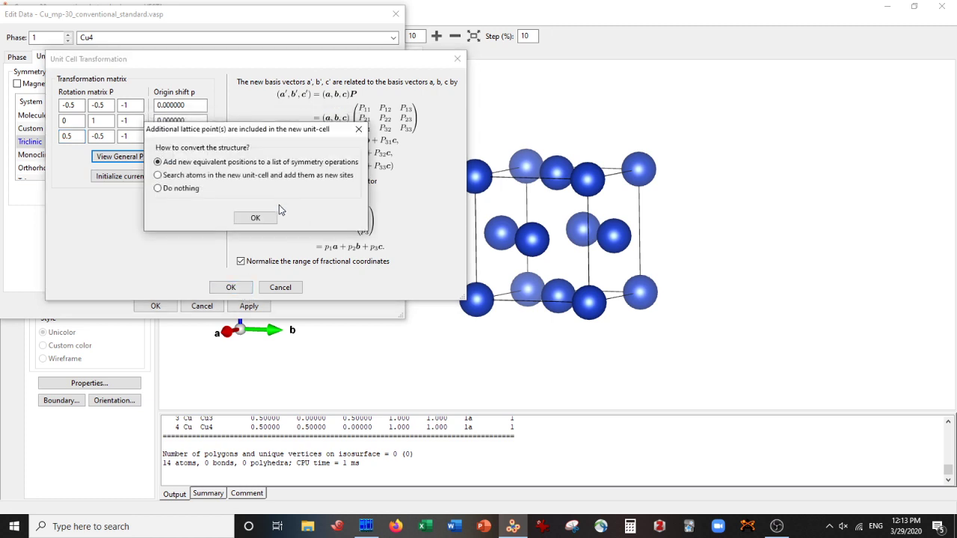
{"action": "left_click", "coordinate": [254, 217]}
Step: Apply the new unit cell, close the editor and compare it with the lattice-plane tab
{"action": "left_click", "coordinate": [265, 306]}
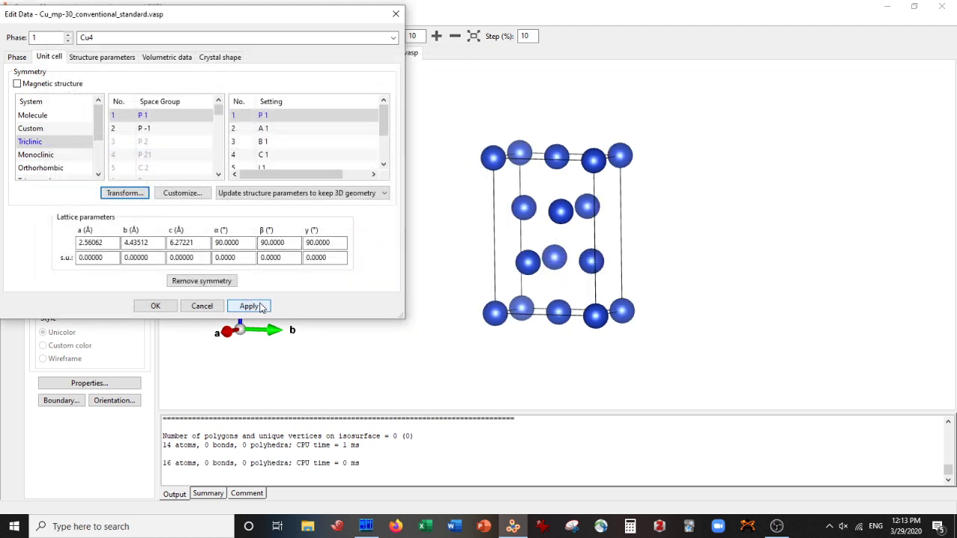
{"action": "left_click", "coordinate": [155, 306]}
{"action": "mouse_move", "coordinate": [378, 278]}
{"action": "left_mouse_down"}
{"action": "mouse_move", "coordinate": [396, 280]}
{"action": "mouse_move", "coordinate": [383, 272]}
{"action": "left_mouse_up"}
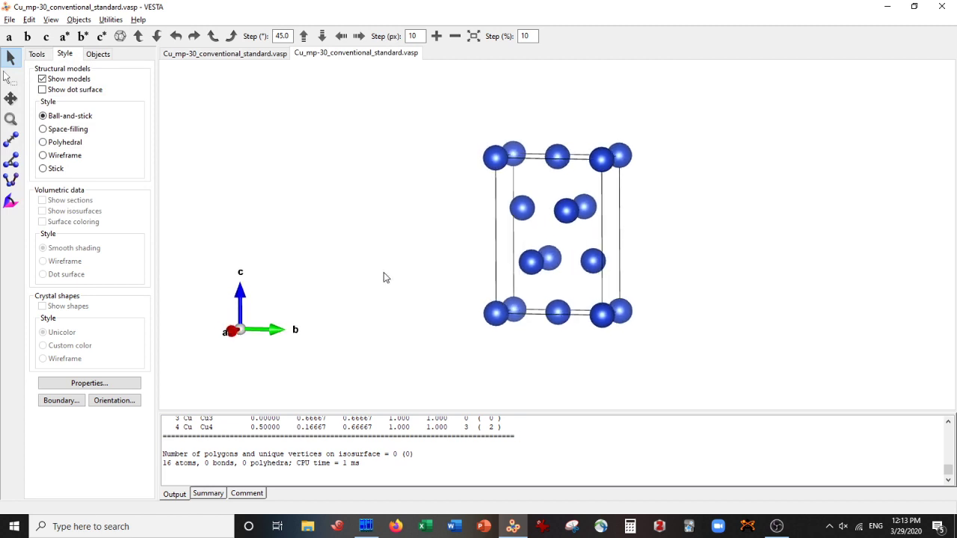
{"action": "left_click", "coordinate": [244, 55]}
{"action": "left_click_drag", "start_coordinate": [384, 179], "coordinate": [418, 194]}
{"action": "left_click", "coordinate": [371, 54]}
{"action": "mouse_move", "coordinate": [483, 179]}
{"action": "left_mouse_down"}
{"action": "mouse_move", "coordinate": [466, 184]}
{"action": "mouse_move", "coordinate": [484, 175]}
{"action": "left_mouse_up"}
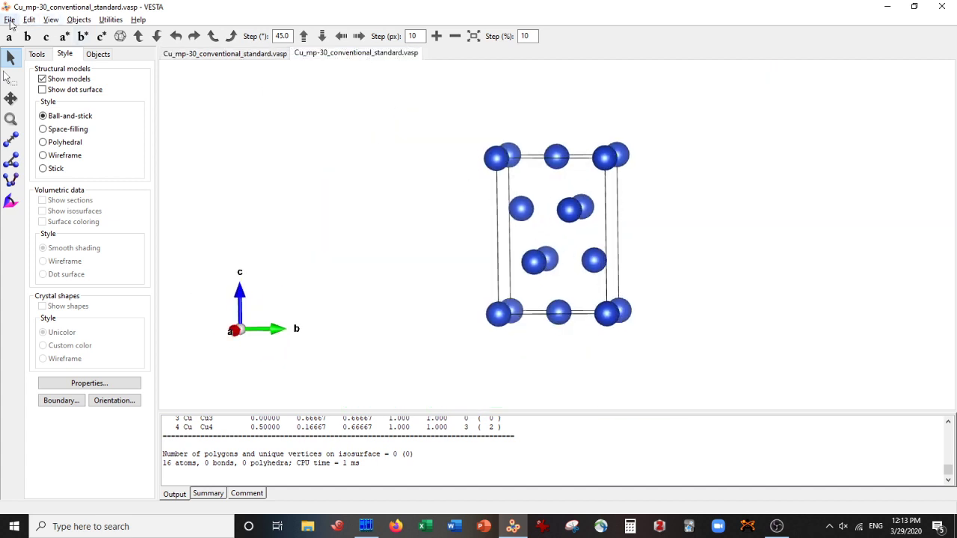
Step: Export the cell as Cu_mp-30_conventional_standard_111.vasp with fractional coordinates
{"action": "left_click", "coordinate": [10, 22]}
{"action": "left_click", "coordinate": [57, 122]}
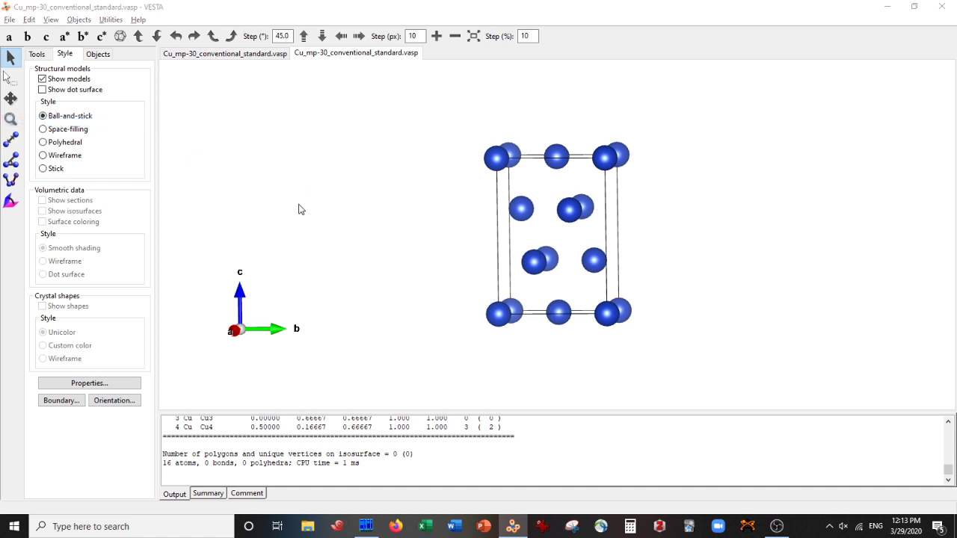
{"action": "left_click", "coordinate": [198, 109]}
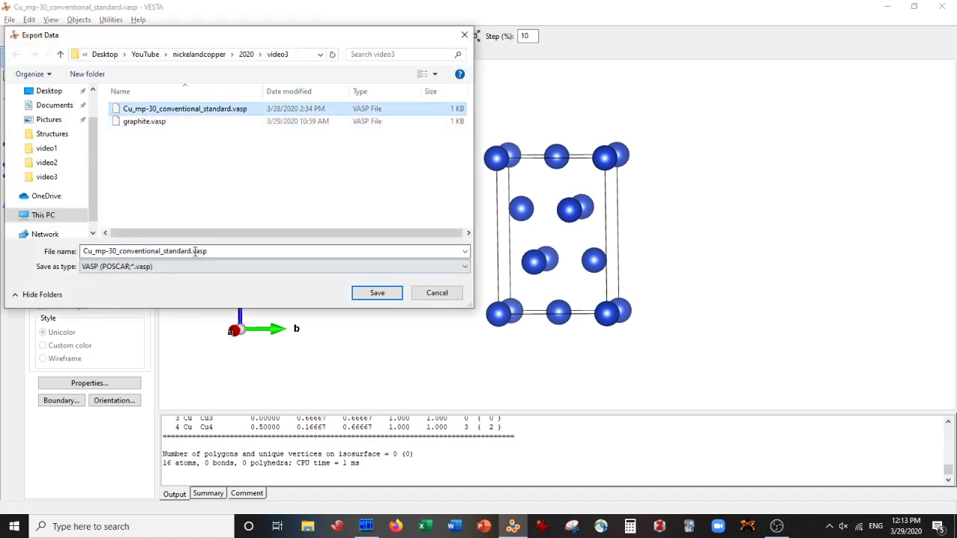
{"action": "left_click", "coordinate": [194, 252]}
{"action": "left_click", "coordinate": [193, 251]}
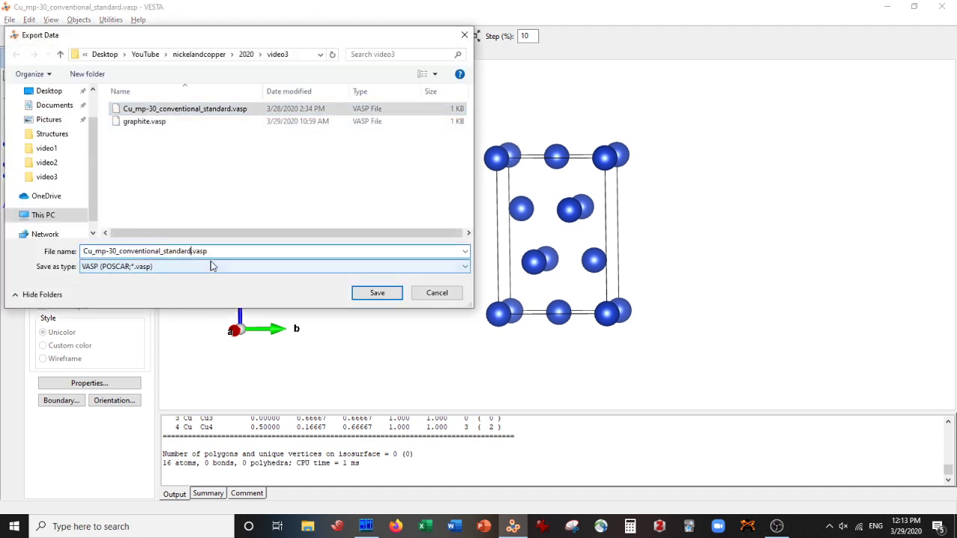
{"action": "type", "text": "_111"}
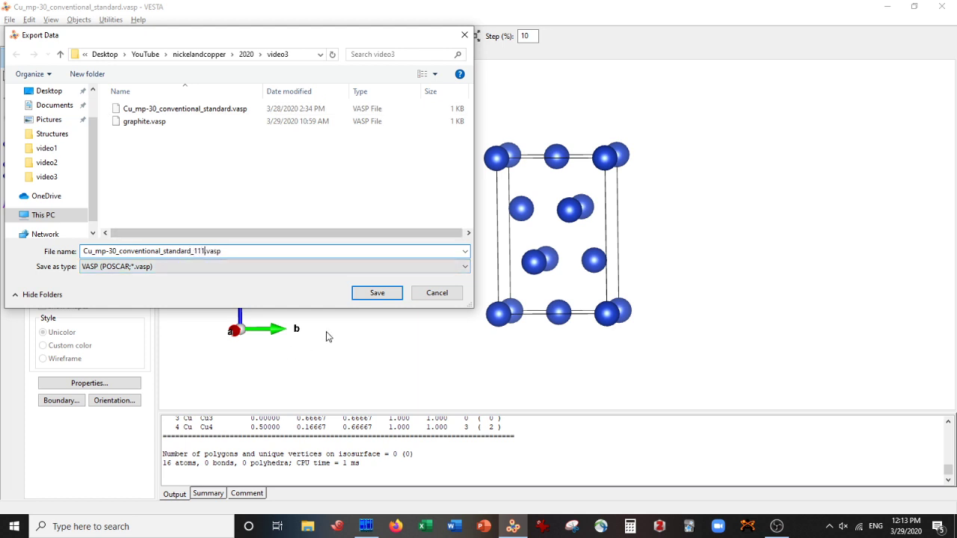
{"action": "left_click", "coordinate": [372, 296]}
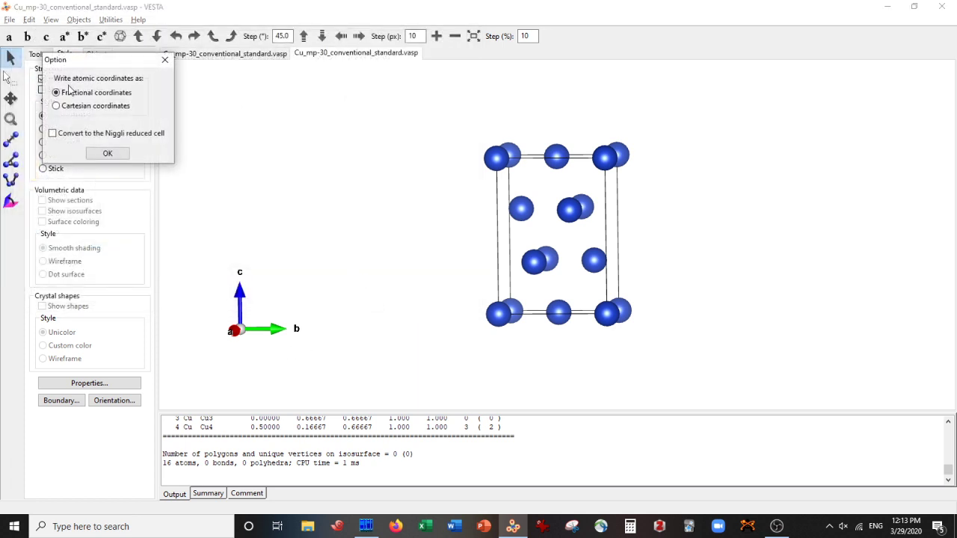
{"action": "left_click", "coordinate": [63, 107]}
Step: Finish the export, then close both Cu tabs without saving
{"action": "left_click", "coordinate": [116, 157]}
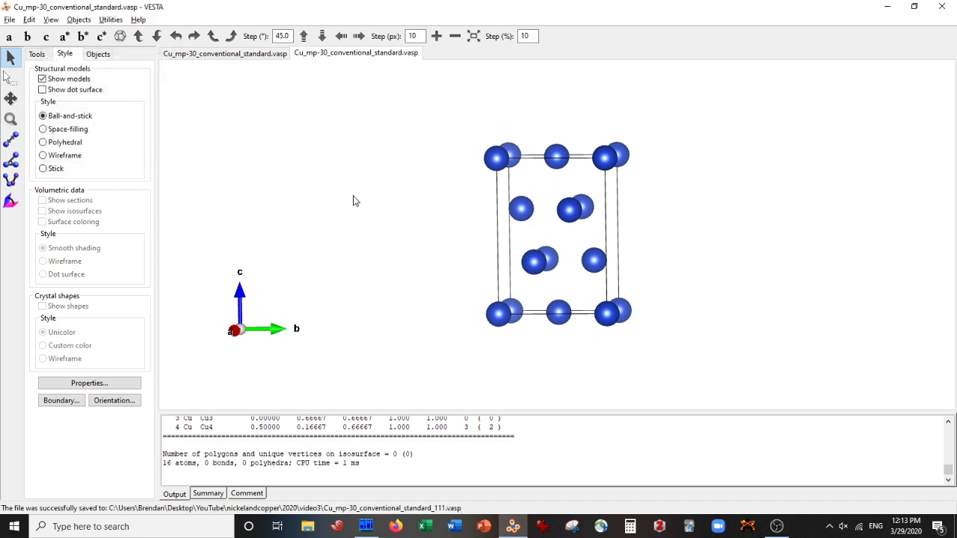
{"action": "key", "text": "ctrl+w"}
{"action": "left_click", "coordinate": [552, 265]}
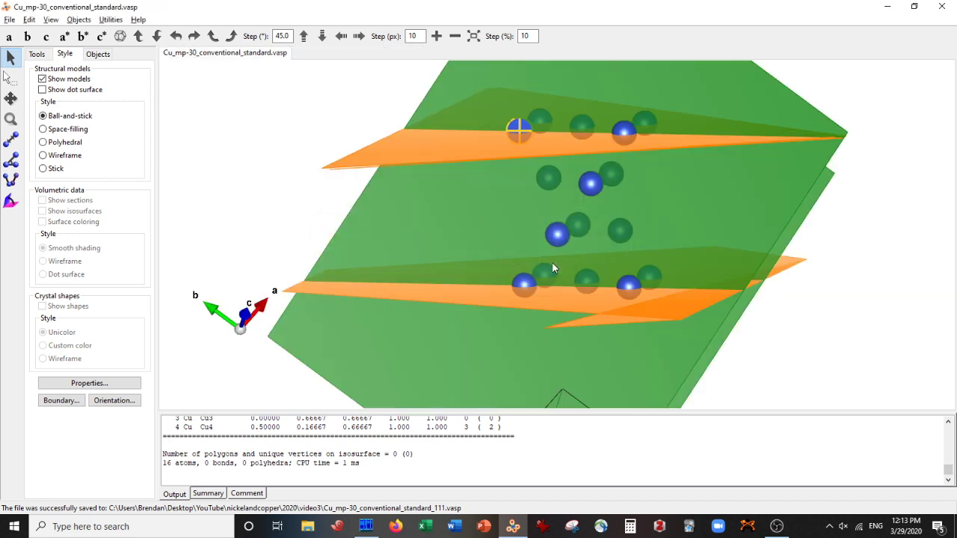
{"action": "key", "text": "ctrl+w"}
{"action": "left_click", "coordinate": [558, 265]}
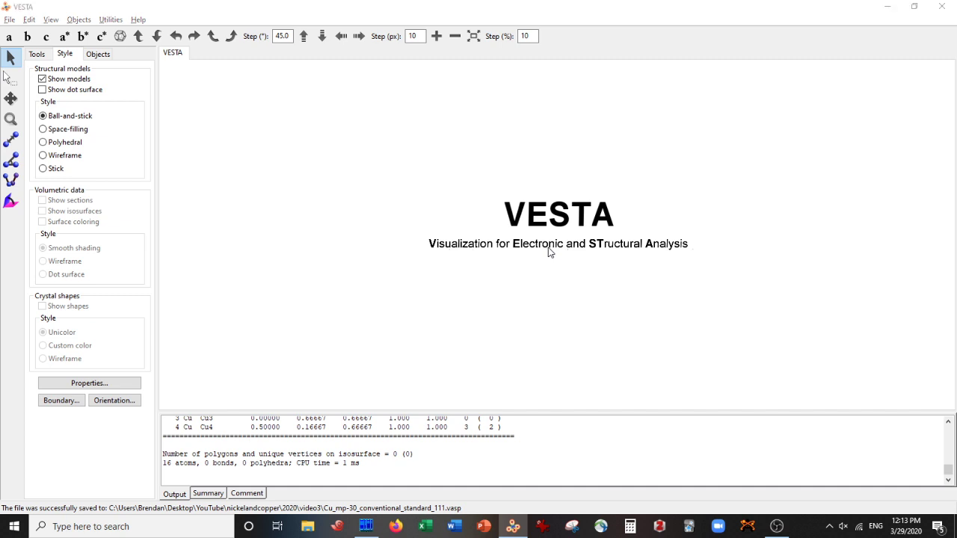
Step: Open graphite.vasp and rotate it to a side view of its carbon layers
{"action": "key", "text": "ctrl+o"}
{"action": "left_click", "coordinate": [164, 136]}
{"action": "double_click", "coordinate": [165, 135]}
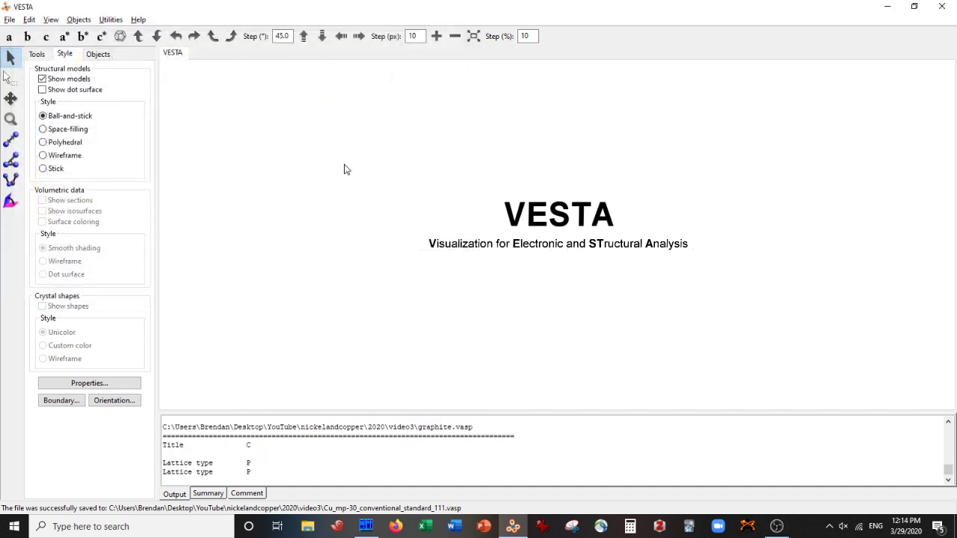
{"action": "left_click_drag", "start_coordinate": [594, 313], "coordinate": [691, 216]}
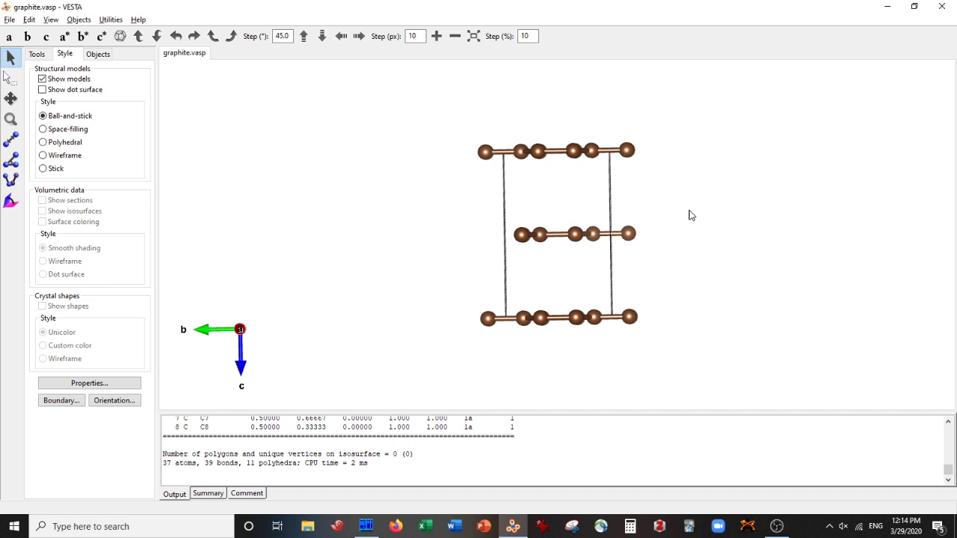
Step: View the graphite cell along a* and delete its upper carbon layers
{"action": "mouse_move", "coordinate": [692, 216]}
{"action": "left_mouse_down"}
{"action": "mouse_move", "coordinate": [670, 225]}
{"action": "mouse_move", "coordinate": [692, 222]}
{"action": "left_mouse_up"}
{"action": "left_click_drag", "start_coordinate": [594, 246], "coordinate": [590, 239]}
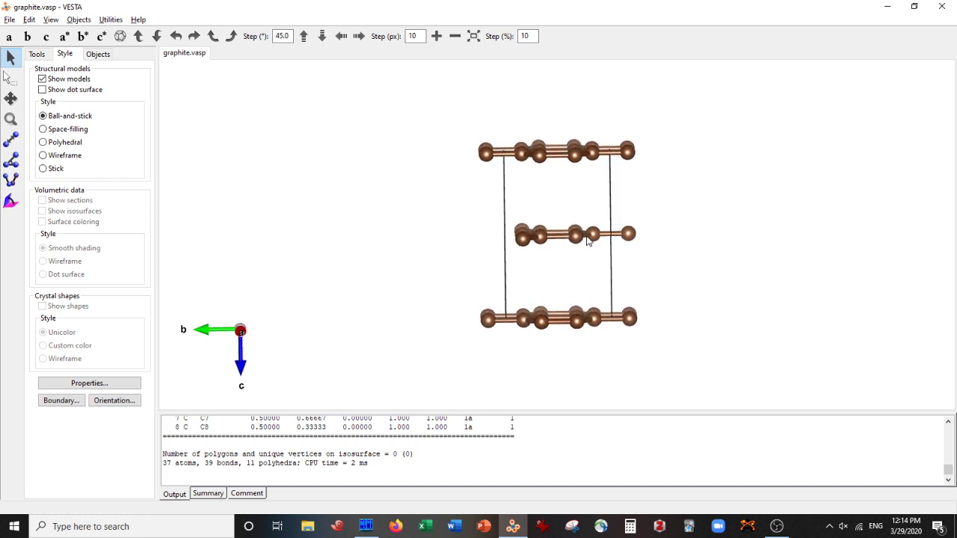
{"action": "left_click", "coordinate": [64, 36]}
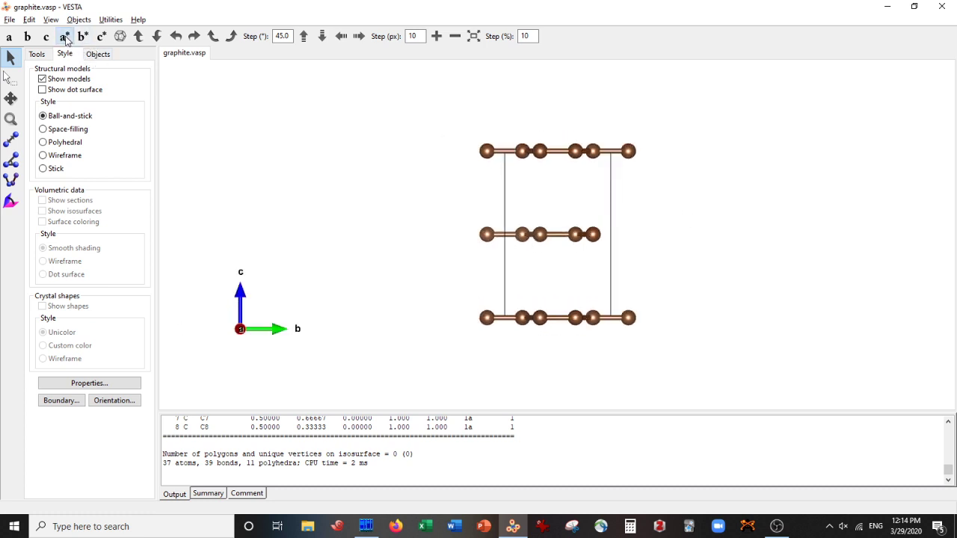
{"action": "left_click_drag", "start_coordinate": [371, 119], "coordinate": [618, 354]}
{"action": "key", "text": "Delete"}
Step: Delete the stray leftmost and rightmost carbon atoms from the remaining layer
{"action": "key", "text": "Delete"}
{"action": "left_click_drag", "start_coordinate": [447, 277], "coordinate": [486, 351]}
{"action": "key", "text": "Delete"}
{"action": "left_click", "coordinate": [194, 35]}
{"action": "left_click_drag", "start_coordinate": [379, 184], "coordinate": [510, 380]}
{"action": "left_click_drag", "start_coordinate": [687, 271], "coordinate": [616, 350]}
{"action": "key", "text": "Delete"}
Step: Remove the two right-edge atoms, leaving four bonded carbons with c pointing up
{"action": "left_click", "coordinate": [11, 58]}
{"action": "left_click_drag", "start_coordinate": [714, 200], "coordinate": [624, 271]}
{"action": "scroll", "coordinate": [624, 271], "scroll_direction": "up", "scroll_amount": 4}
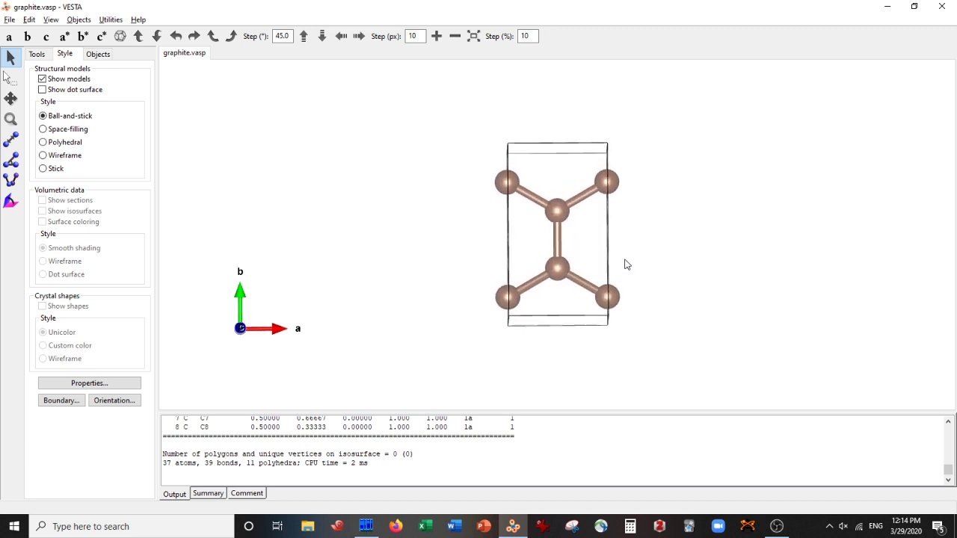
{"action": "left_click_drag", "start_coordinate": [627, 265], "coordinate": [624, 267]}
{"action": "left_click", "coordinate": [10, 78]}
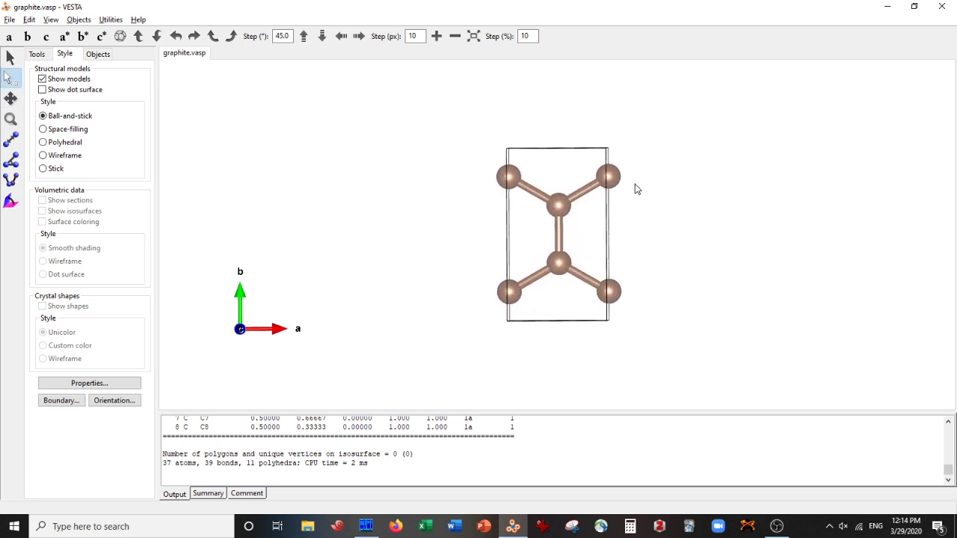
{"action": "left_click_drag", "start_coordinate": [612, 164], "coordinate": [687, 347]}
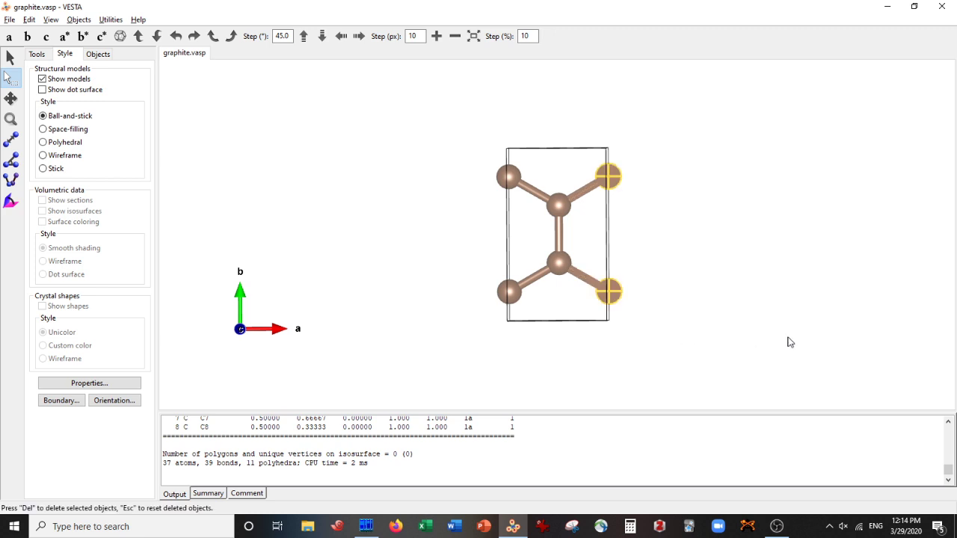
{"action": "key", "text": "Delete"}
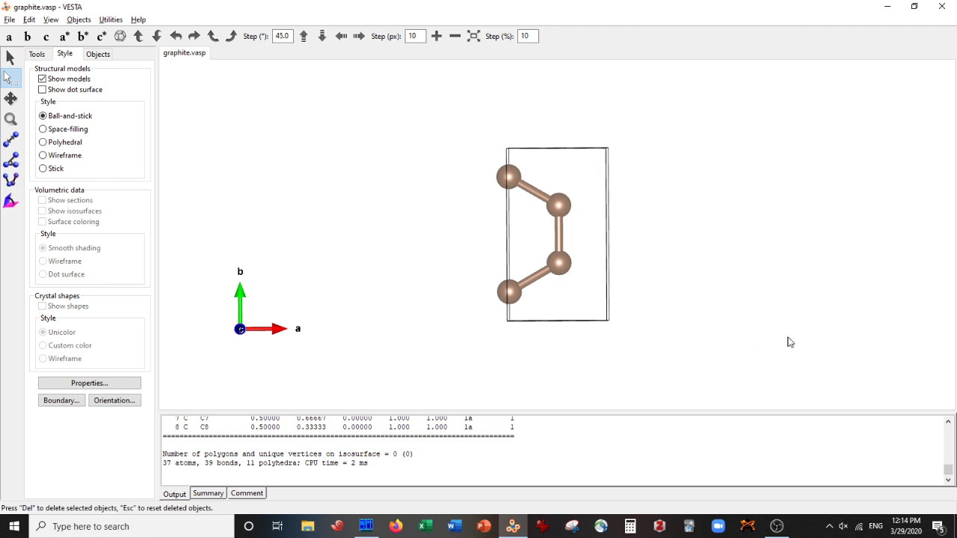
{"action": "left_click", "coordinate": [10, 58]}
{"action": "left_click_drag", "start_coordinate": [445, 287], "coordinate": [489, 267]}
Step: Export the structure as graphene.xyz in XYZ format, without the hidden atoms
{"action": "left_click", "coordinate": [8, 20]}
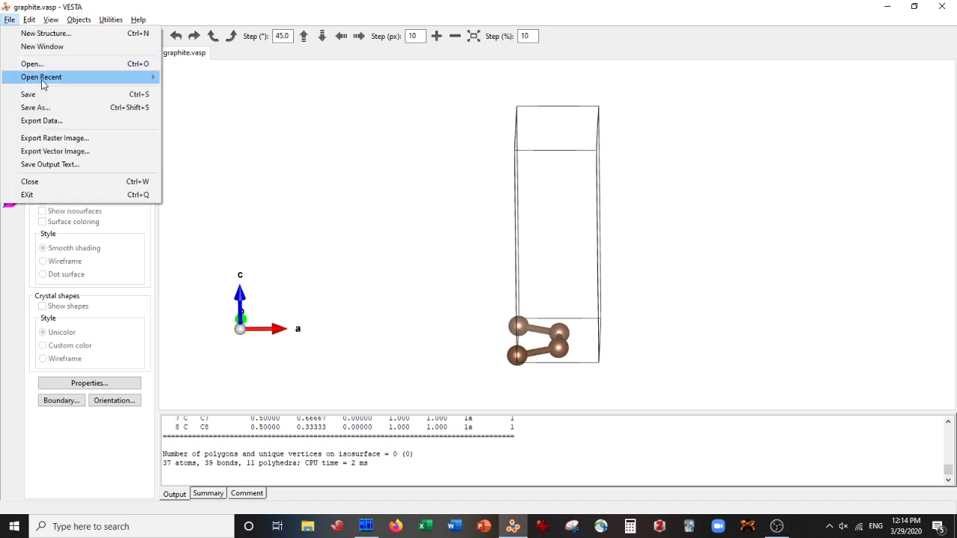
{"action": "left_click", "coordinate": [48, 125]}
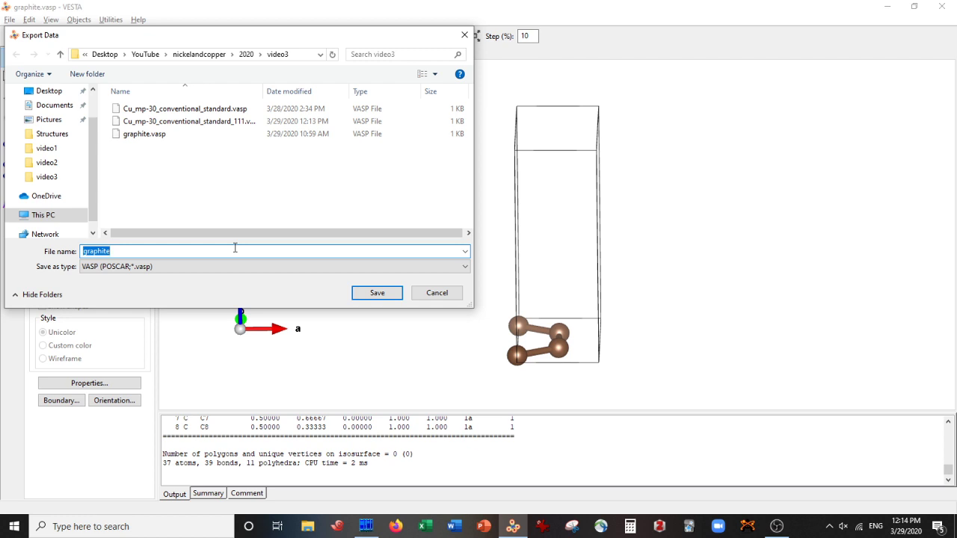
{"action": "type", "text": "grp"}
{"action": "key", "text": "BackSpace"}
{"action": "type", "text": "aphene"}
{"action": "left_click", "coordinate": [153, 267]}
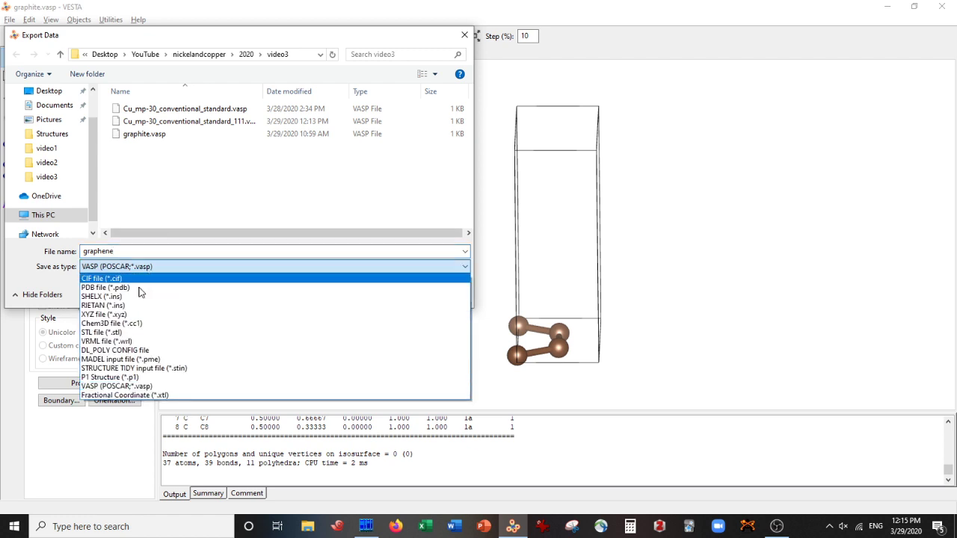
{"action": "left_click", "coordinate": [114, 315]}
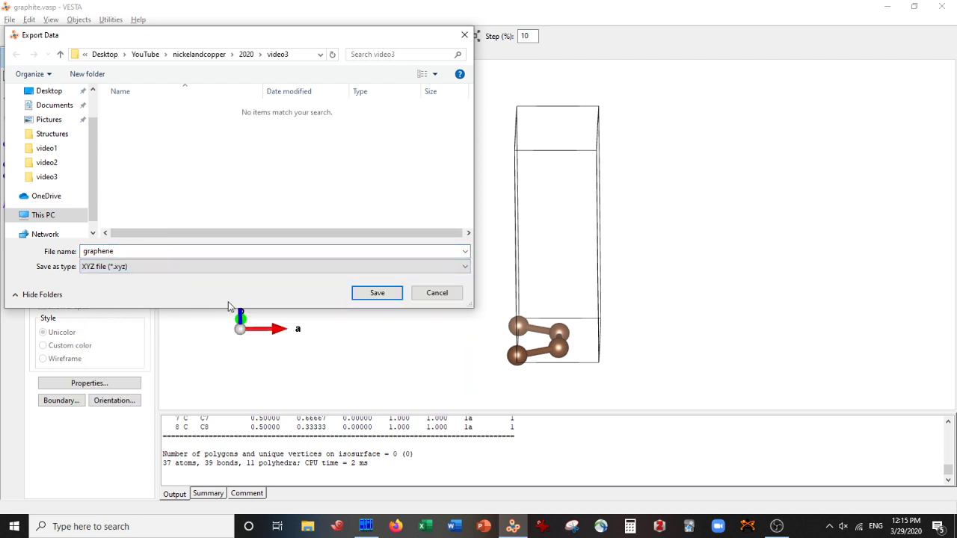
{"action": "left_click", "coordinate": [396, 294]}
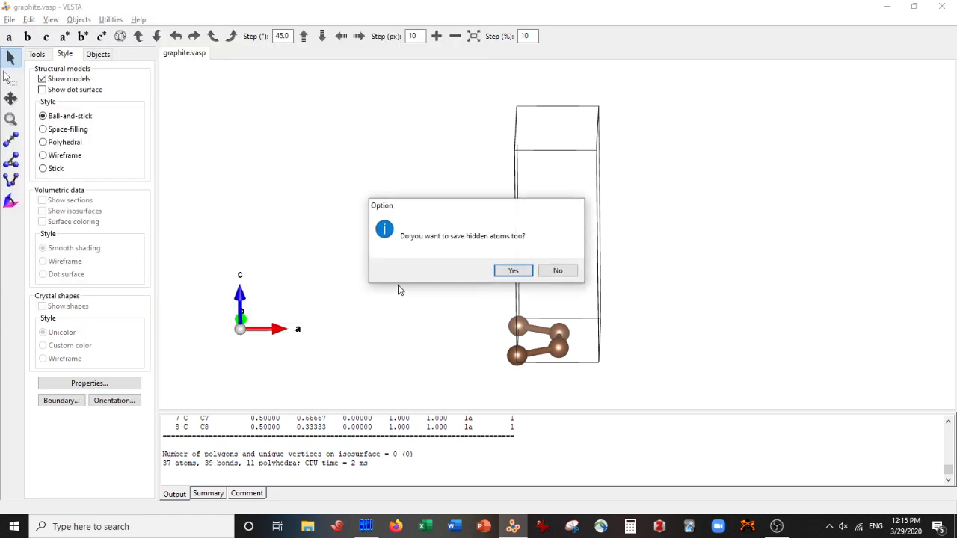
{"action": "left_click", "coordinate": [555, 272]}
Step: Save and close transformation_matrix.txt in Far Manager's editor
{"action": "key", "text": "alt+Tab"}
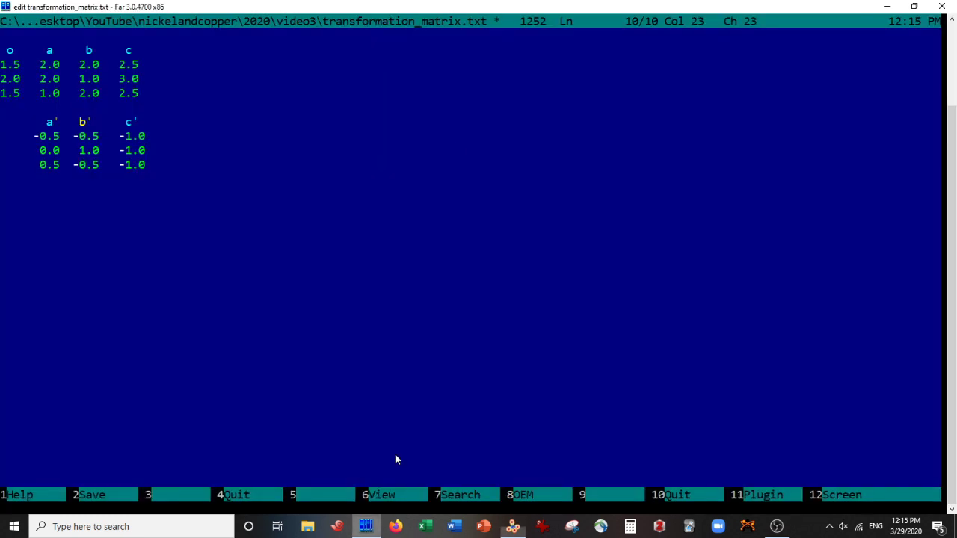
{"action": "key", "text": "F10"}
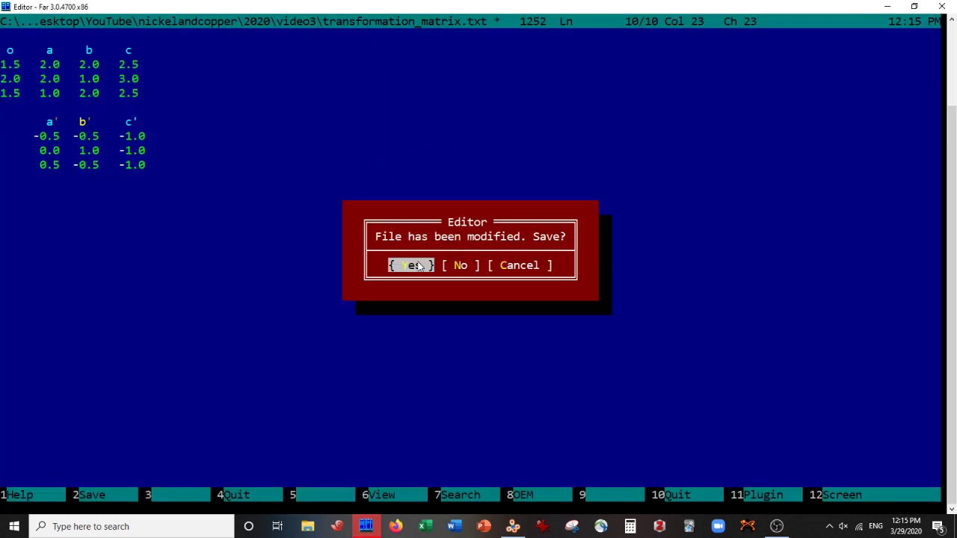
{"action": "left_click", "coordinate": [416, 266]}
{"action": "left_click", "coordinate": [519, 120]}
{"action": "left_click", "coordinate": [524, 113]}
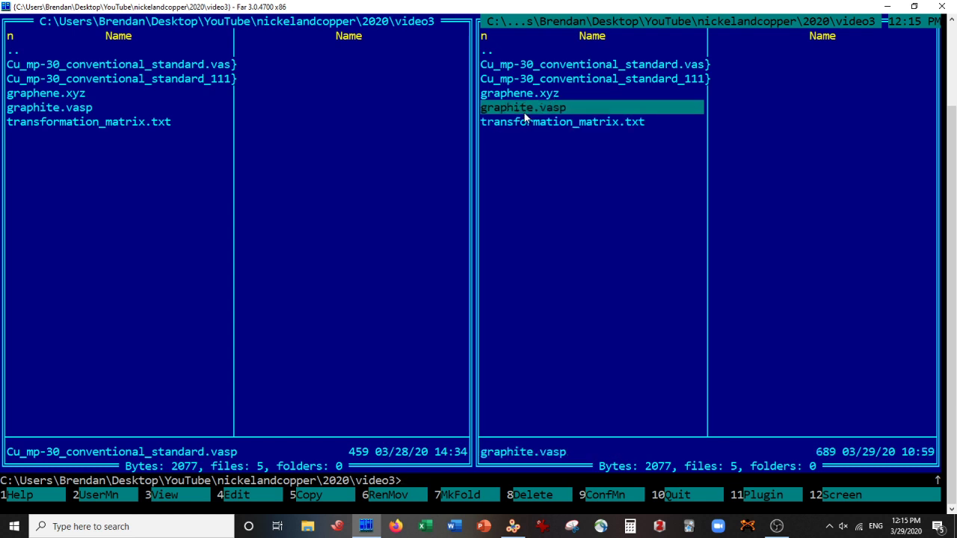
Step: Create a new empty file named graphene.vasp
{"action": "key", "text": "shift+F4"}
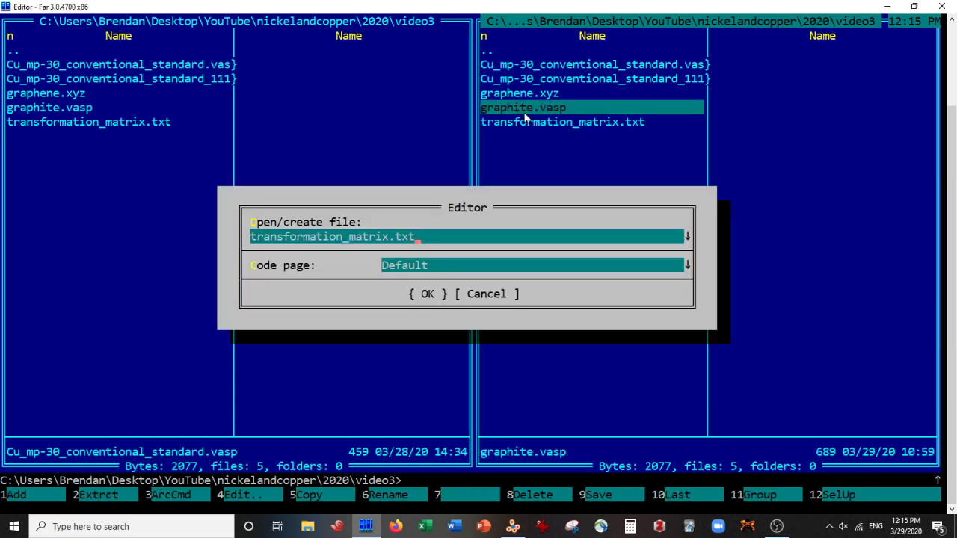
{"action": "type", "text": "graphen"}
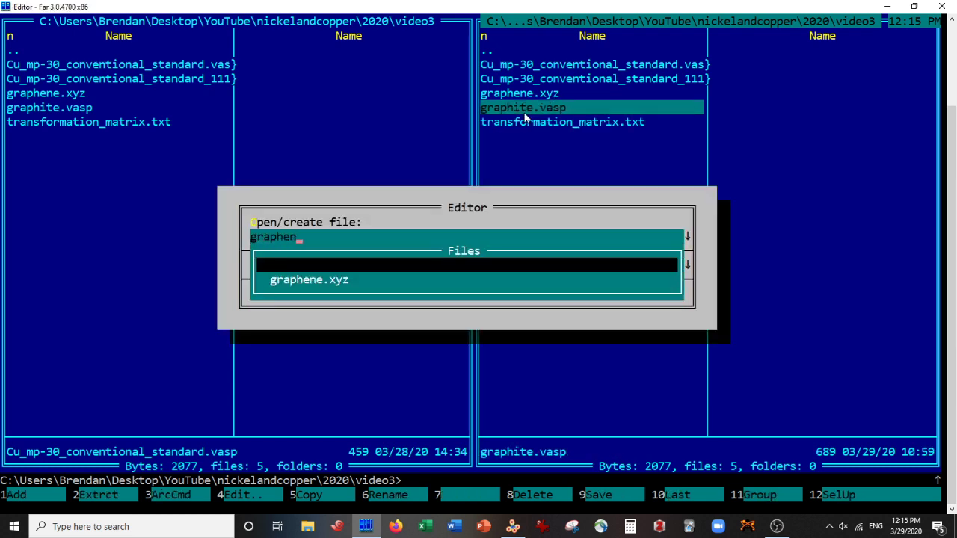
{"action": "type", "text": "e.vasp"}
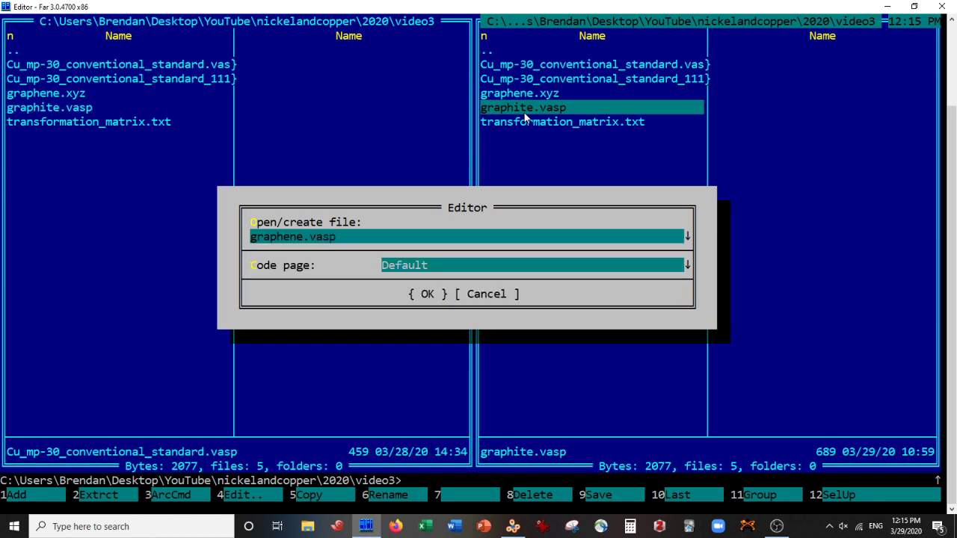
{"action": "key", "text": "Return"}
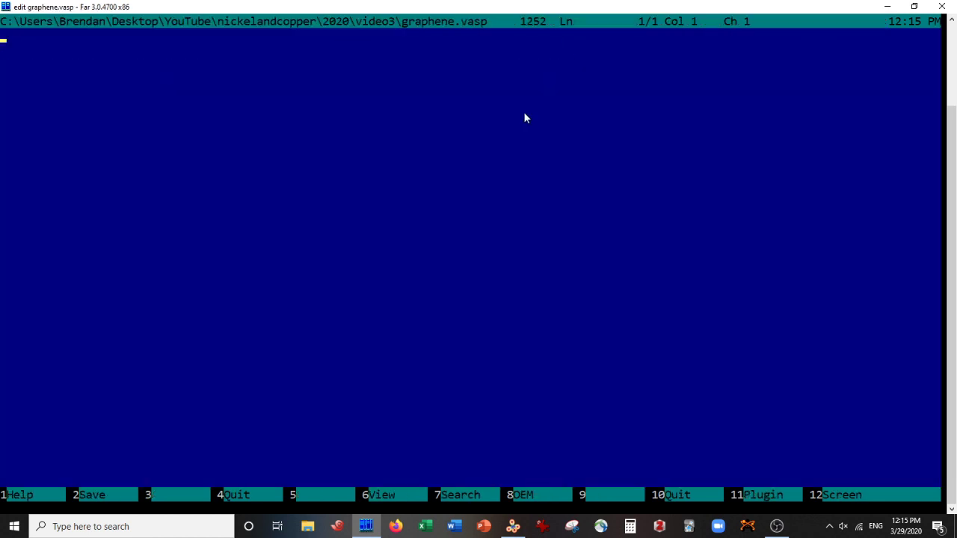
{"action": "key", "text": "Escape"}
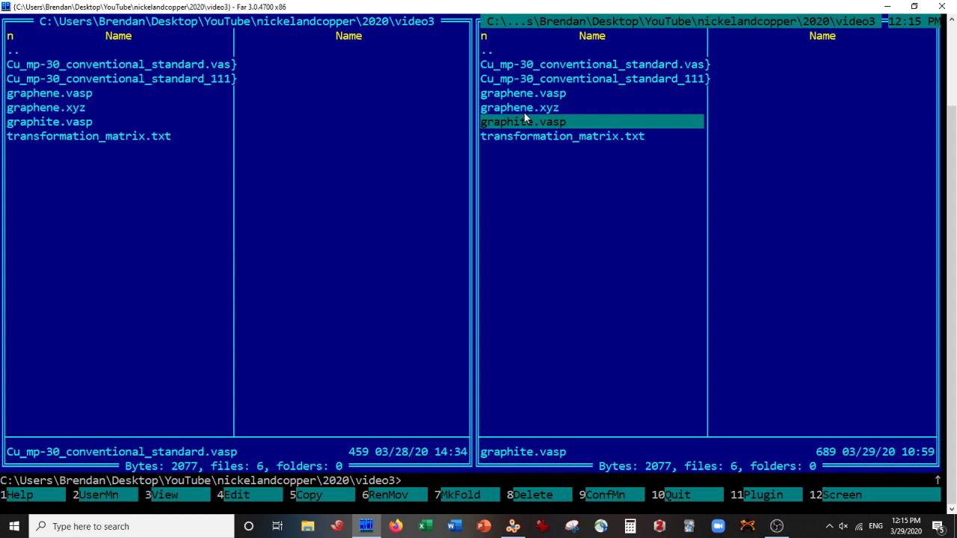
Step: Copy graphite.vasp's lattice header into graphene.vasp and save it
{"action": "key", "text": "F4"}
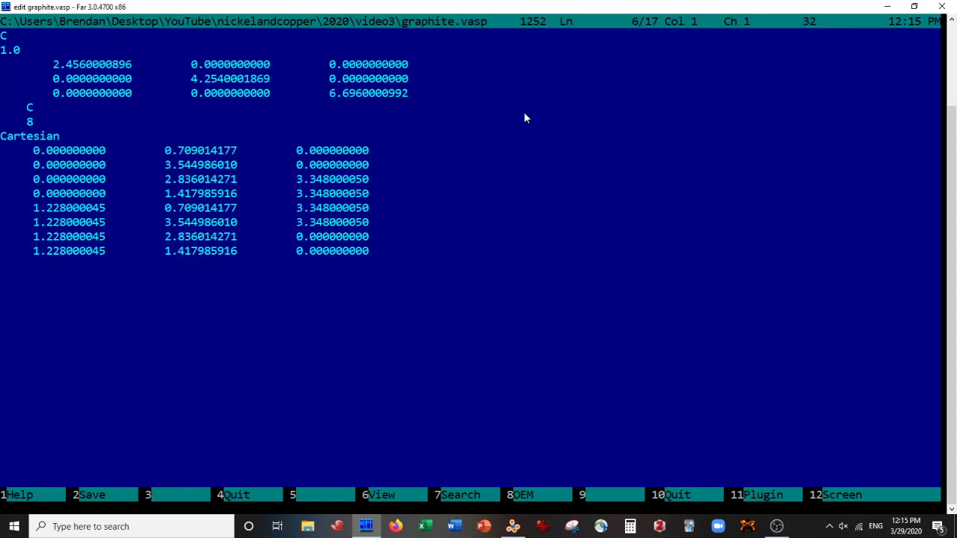
{"action": "key", "text": "Up"}
{"action": "key", "text": "Up"}
{"action": "key", "text": "Up"}
{"action": "key", "text": "shift+Down"}
{"action": "key", "text": "shift+Down"}
{"action": "key", "text": "shift+Down"}
{"action": "key", "text": "shift+Down"}
{"action": "key", "text": "shift+Down"}
{"action": "key", "text": "shift+Down"}
{"action": "key", "text": "shift+Down"}
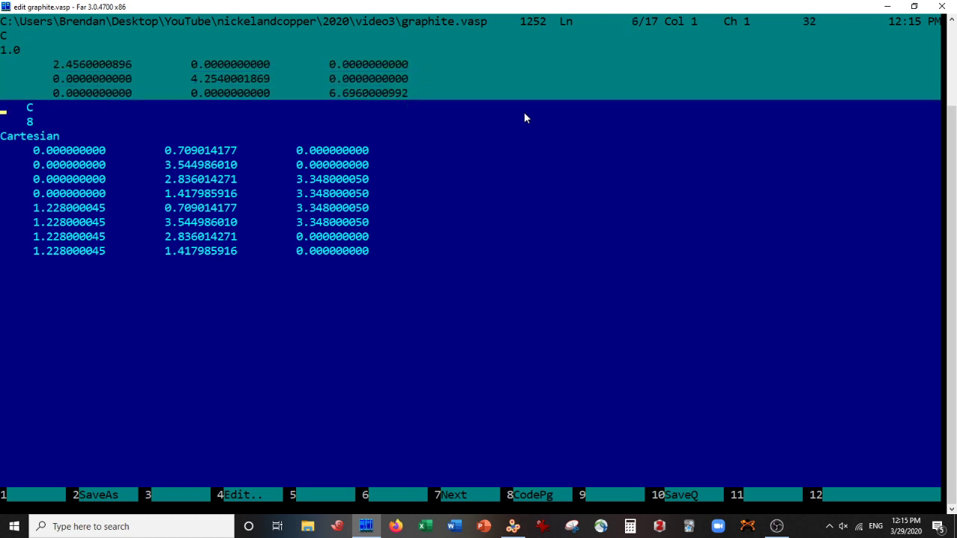
{"action": "key", "text": "ctrl+c"}
{"action": "key", "text": "Escape"}
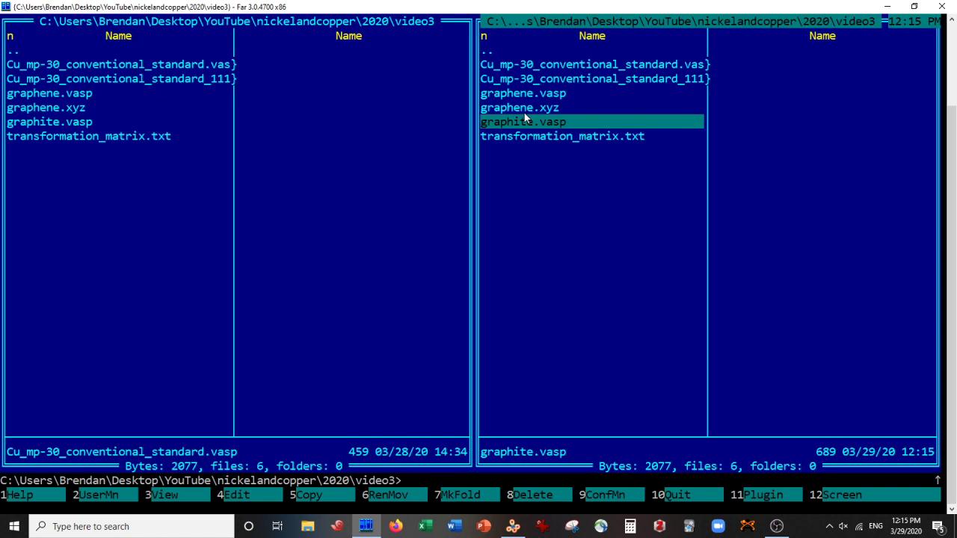
{"action": "key", "text": "Up"}
{"action": "key", "text": "F4"}
{"action": "key", "text": "ctrl+v"}
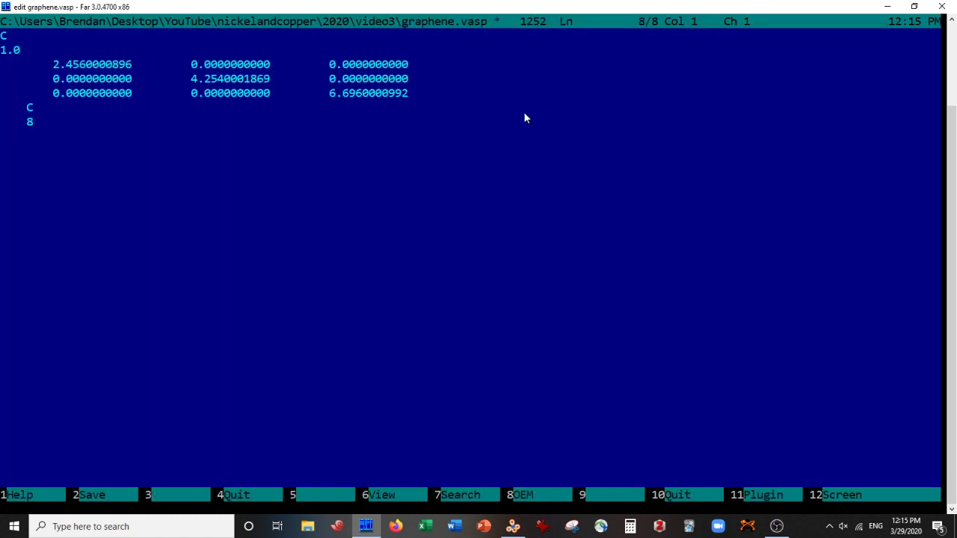
{"action": "key", "text": "Up"}
{"action": "key", "text": "F2"}
{"action": "key", "text": "Escape"}
Step: Copy the four carbon coordinate lines from graphene.xyz
{"action": "key", "text": "Down"}
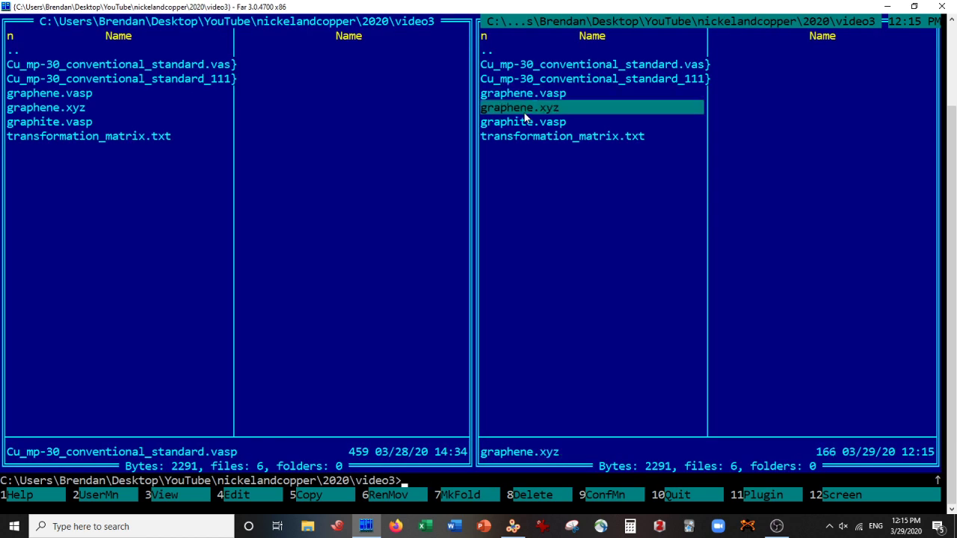
{"action": "key", "text": "F4"}
{"action": "key", "text": "Down"}
{"action": "key", "text": "Down"}
{"action": "key", "text": "shift+Down"}
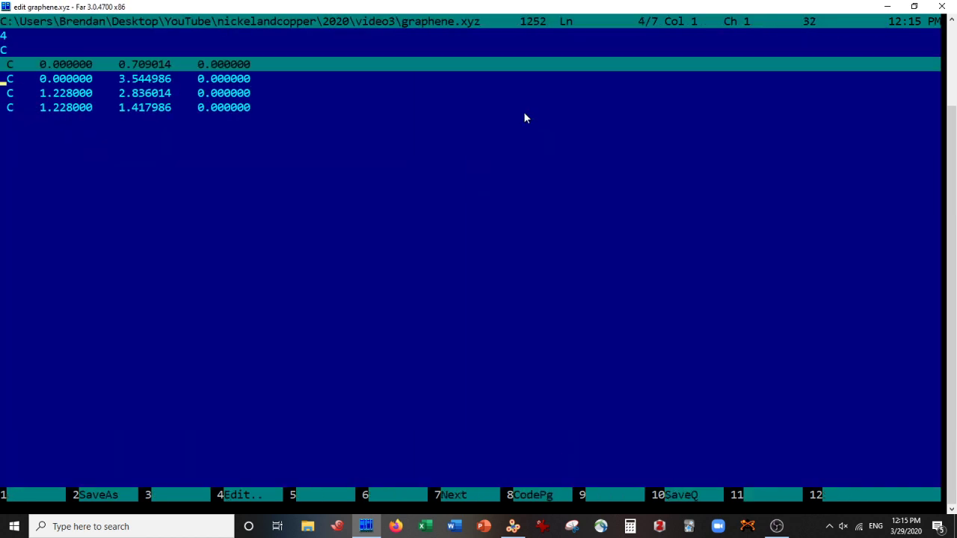
{"action": "key", "text": "shift+Down"}
{"action": "key", "text": "shift+Down"}
{"action": "key", "text": "shift+Down"}
{"action": "key", "text": "ctrl+c"}
{"action": "key", "text": "Escape"}
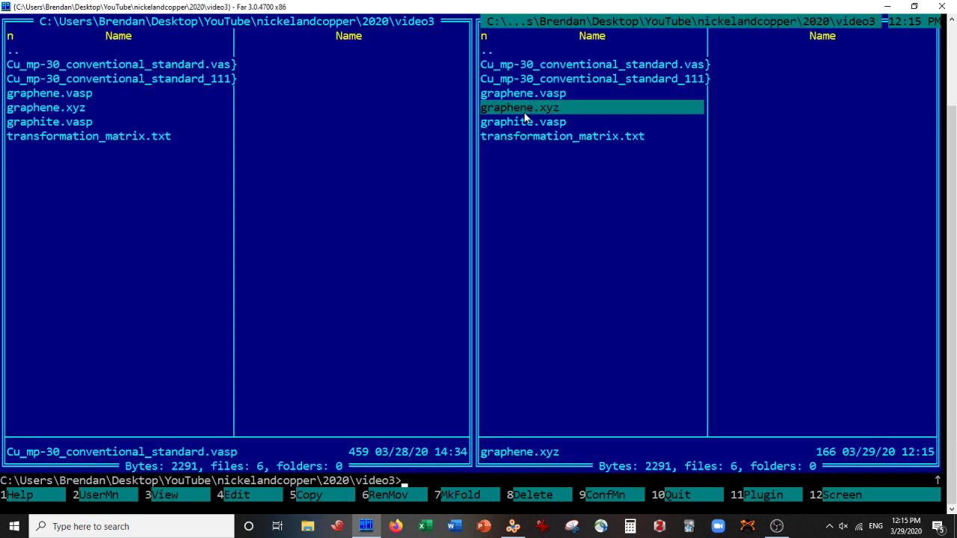
Step: In graphene.vasp, change the atom count from 8 to 4 and add a Cartesian line
{"action": "key", "text": "Down"}
{"action": "key", "text": "Up"}
{"action": "key", "text": "Up"}
{"action": "key", "text": "F4"}
{"action": "key", "text": "Right"}
{"action": "key", "text": "Right"}
{"action": "key", "text": "Right"}
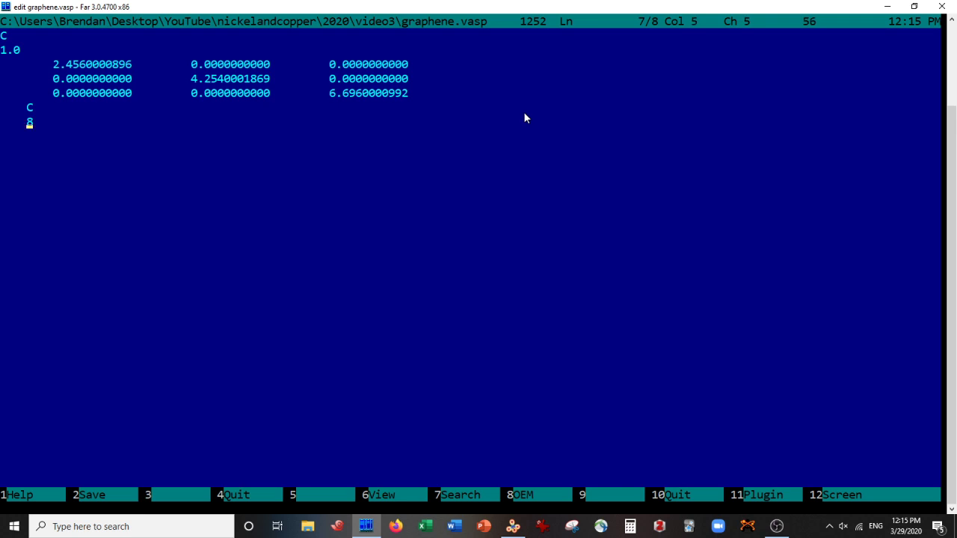
{"action": "key", "text": "Delete"}
{"action": "type", "text": "4"}
{"action": "key", "text": "Down"}
{"action": "key", "text": "Left"}
{"action": "key", "text": "Left"}
{"action": "key", "text": "Left"}
{"action": "key", "text": "Left"}
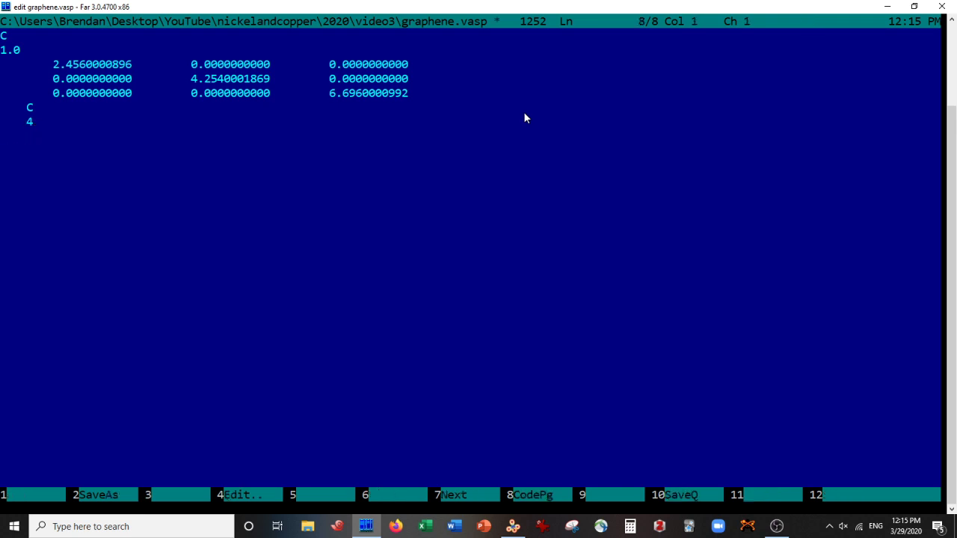
{"action": "type", "text": "Cartesian"}
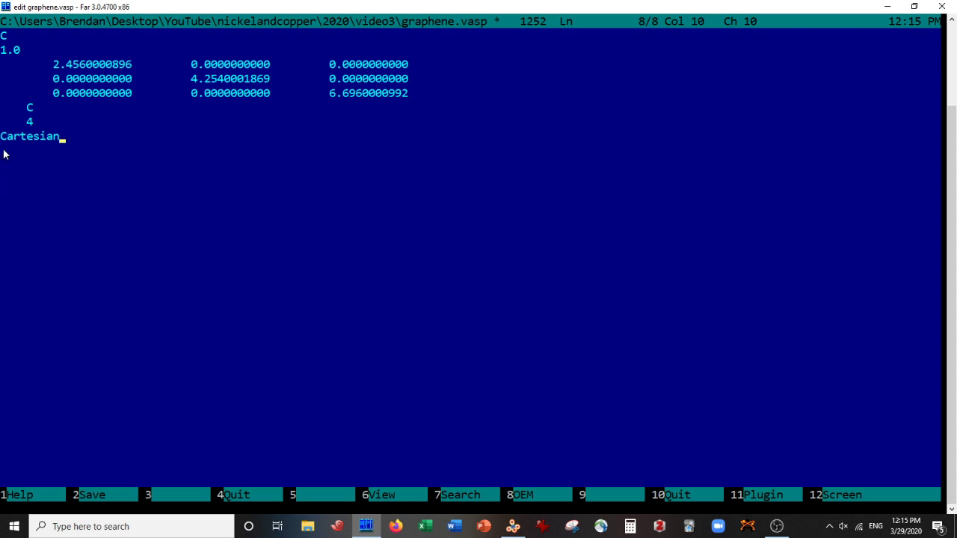
Step: Paste the four coordinates below Cartesian, delete the C label column, and save
{"action": "key", "text": "ctrl+v"}
{"action": "key", "text": "ctrl+z"}
{"action": "key", "text": "Return"}
{"action": "key", "text": "ctrl+v"}
{"action": "key", "text": "Up"}
{"action": "key", "text": "alt+shift+Right"}
{"action": "key", "text": "alt+shift+Right"}
{"action": "key", "text": "alt+shift+Up"}
{"action": "key", "text": "alt+shift+Up"}
{"action": "key", "text": "alt+shift+Up"}
{"action": "key", "text": "alt+shift+Up"}
{"action": "key", "text": "alt+shift+Down"}
{"action": "key", "text": "Delete"}
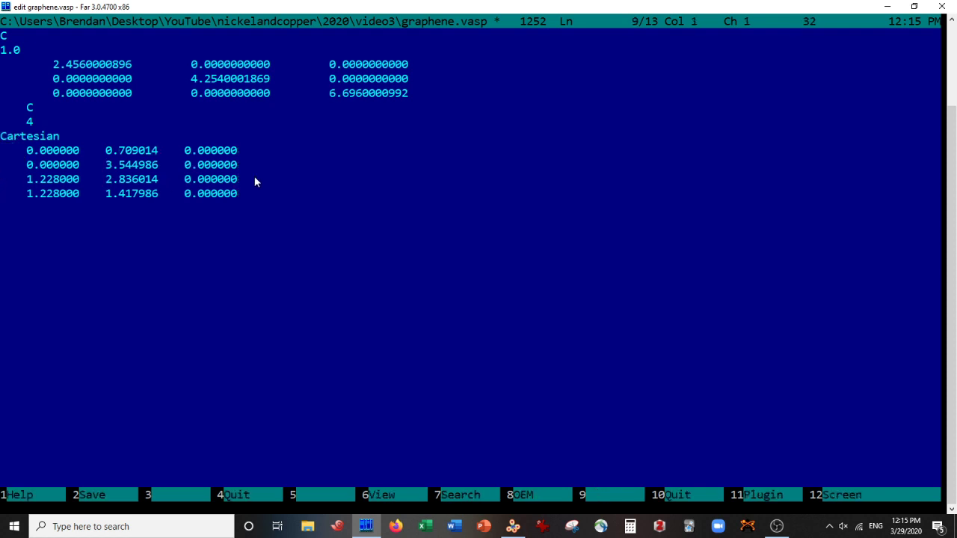
{"action": "key", "text": "shift+F10"}
Step: Open graphene.vasp in VESTA and rotate it to see the layers edge-on
{"action": "left_click", "coordinate": [513, 525]}
{"action": "key", "text": "ctrl+o"}
{"action": "double_click", "coordinate": [187, 136]}
{"action": "left_click_drag", "start_coordinate": [473, 271], "coordinate": [581, 320]}
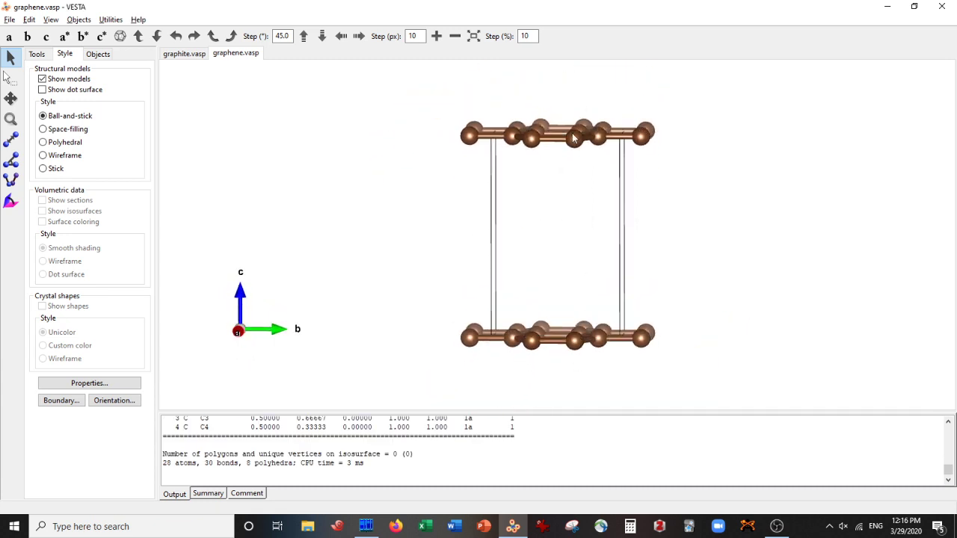
{"action": "left_click_drag", "start_coordinate": [581, 285], "coordinate": [491, 271]}
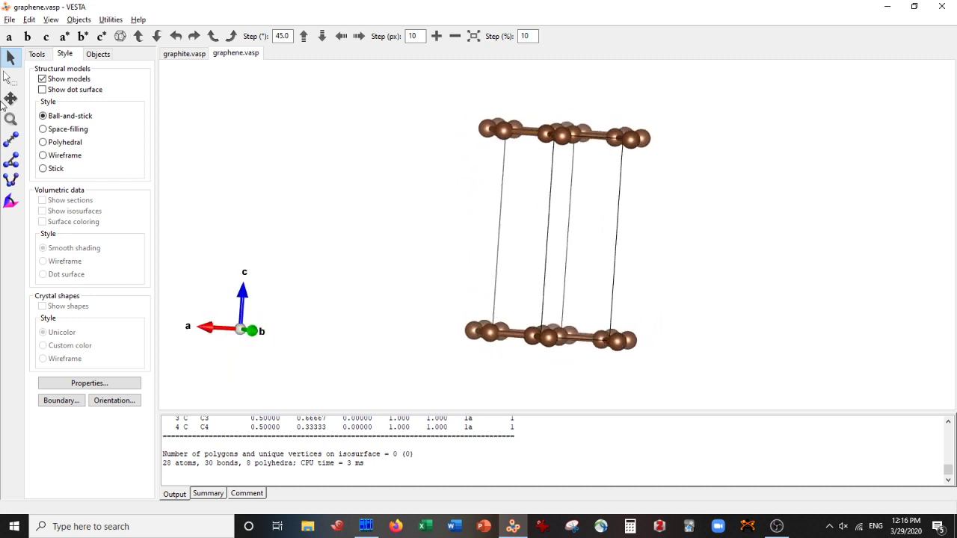
Step: Delete the upper graphene layer's atoms so a single sheet remains
{"action": "left_click", "coordinate": [11, 77]}
{"action": "left_click_drag", "start_coordinate": [433, 111], "coordinate": [652, 149]}
{"action": "key", "text": "Delete"}
{"action": "left_click", "coordinate": [10, 57]}
{"action": "left_click_drag", "start_coordinate": [449, 172], "coordinate": [399, 162]}
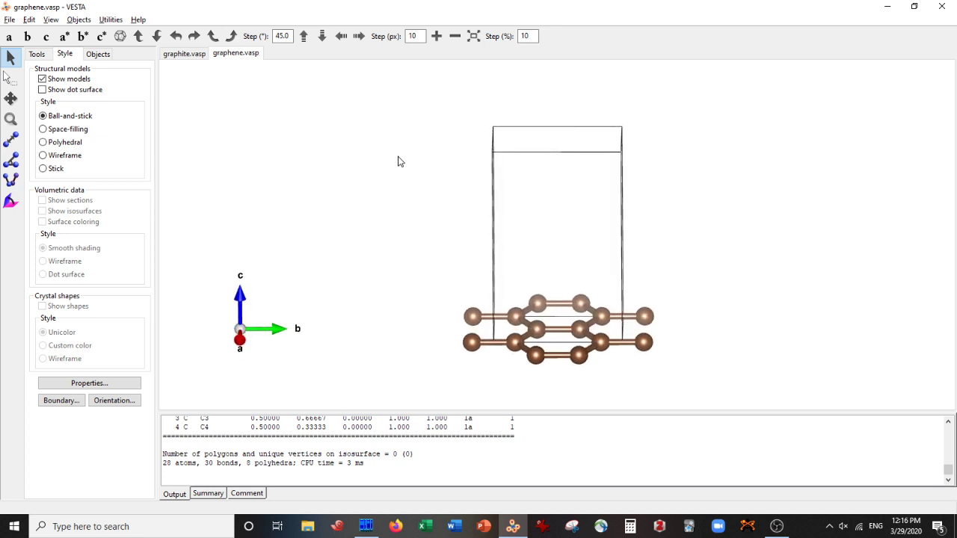
{"action": "key", "text": "ctrl+o"}
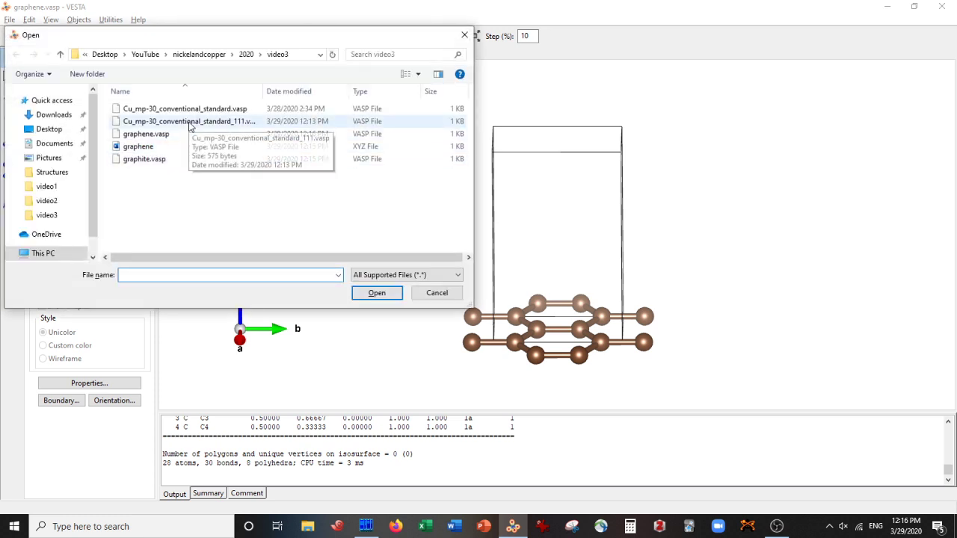
Step: Open Cu_mp-30_conventional_standard_111.vasp and rotate its 16-atom copper cell for a clear view
{"action": "double_click", "coordinate": [189, 123]}
{"action": "left_click_drag", "start_coordinate": [508, 240], "coordinate": [590, 224]}
{"action": "scroll", "coordinate": [590, 278], "scroll_direction": "down", "scroll_amount": 3}
{"action": "left_click_drag", "start_coordinate": [590, 278], "coordinate": [576, 251]}
{"action": "left_click", "coordinate": [234, 54]}
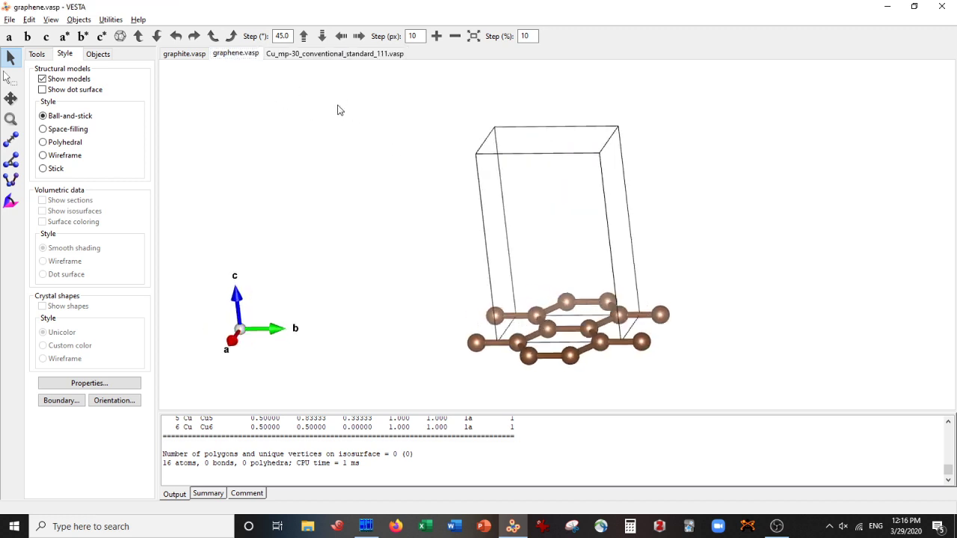
{"action": "left_click", "coordinate": [334, 54]}
{"action": "mouse_move", "coordinate": [545, 154]}
{"action": "left_mouse_down"}
{"action": "mouse_move", "coordinate": [542, 179]}
{"action": "mouse_move", "coordinate": [558, 162]}
{"action": "left_mouse_up"}
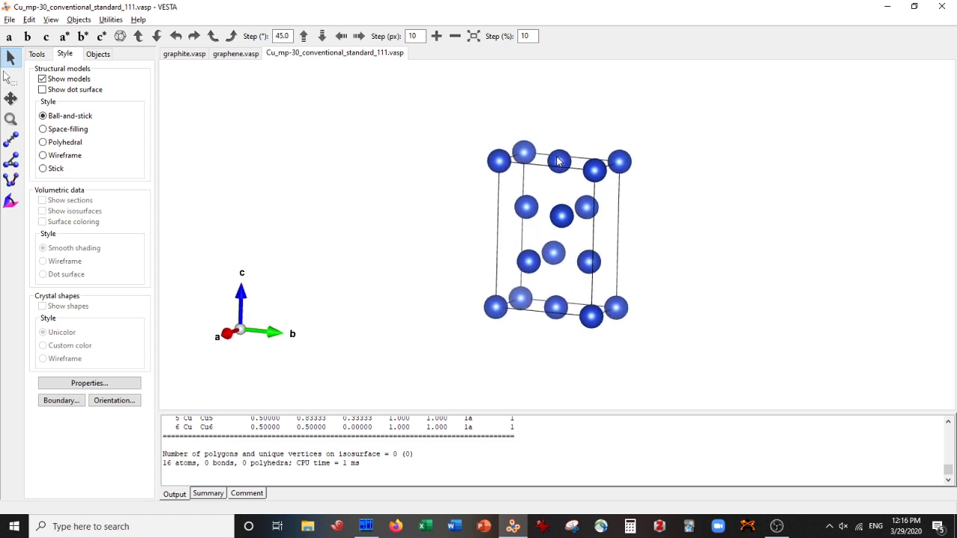